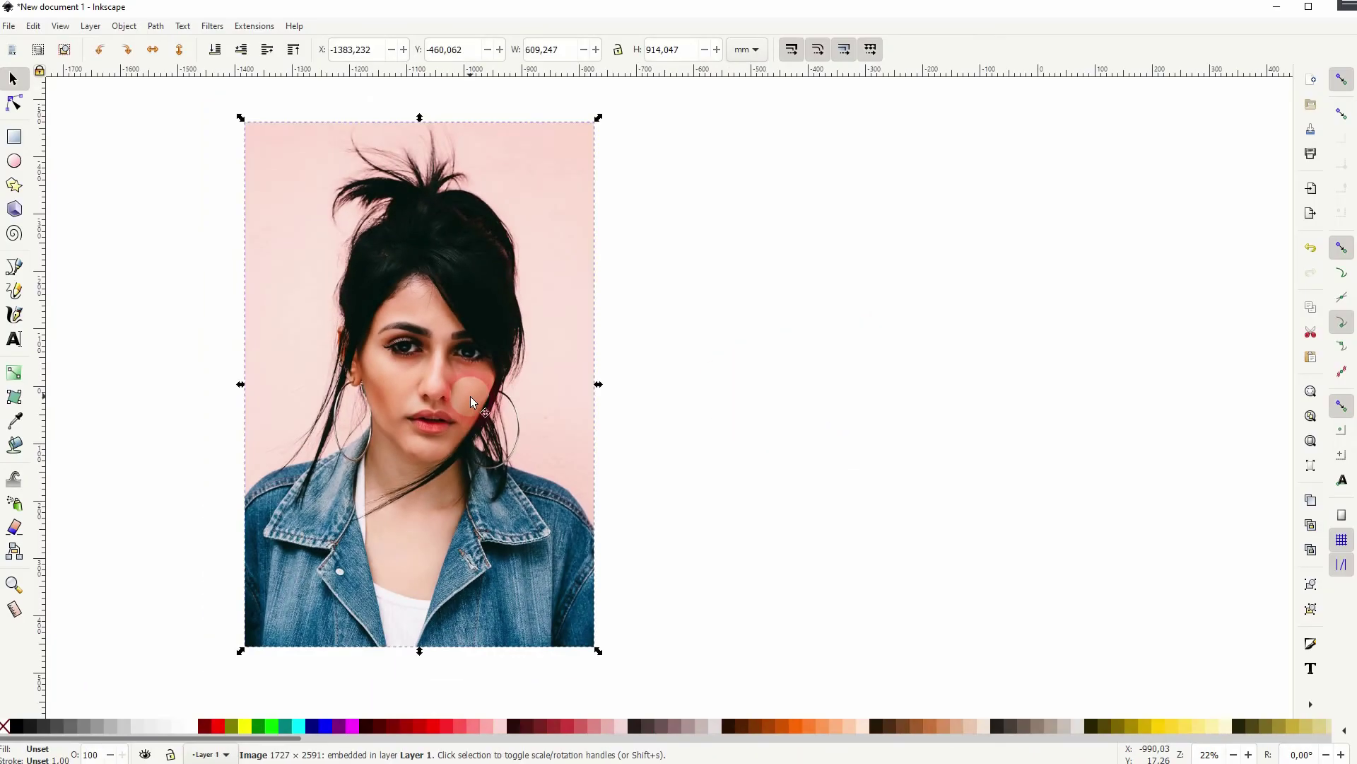
Duplicate the portrait photo with Ctrl+D and drag the copy to the right of the original
key(ctrl+d)
drag(328, 347, 751, 350)
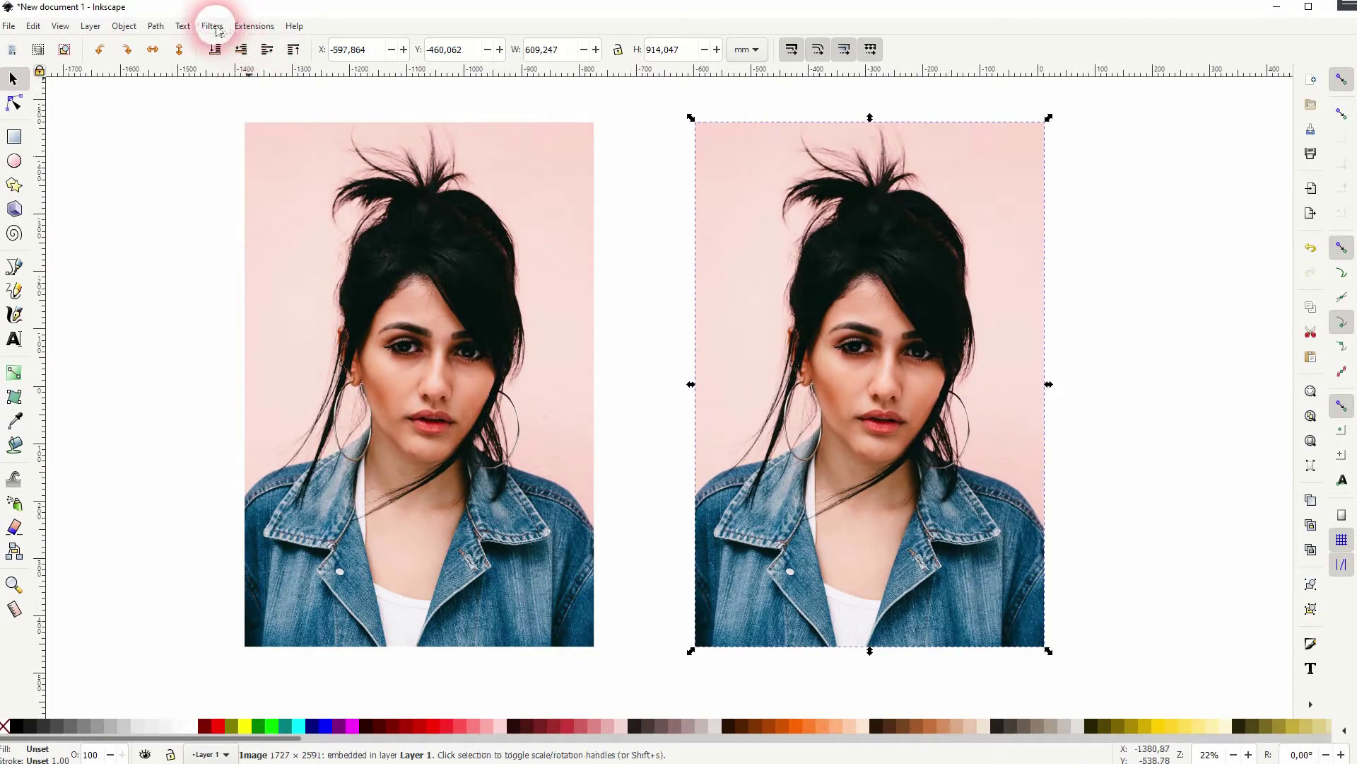
Open the Image Paint and Draw > Drawing filter, move its dialog aside, and enable Live preview
click(212, 27)
mouse_move(311, 162)
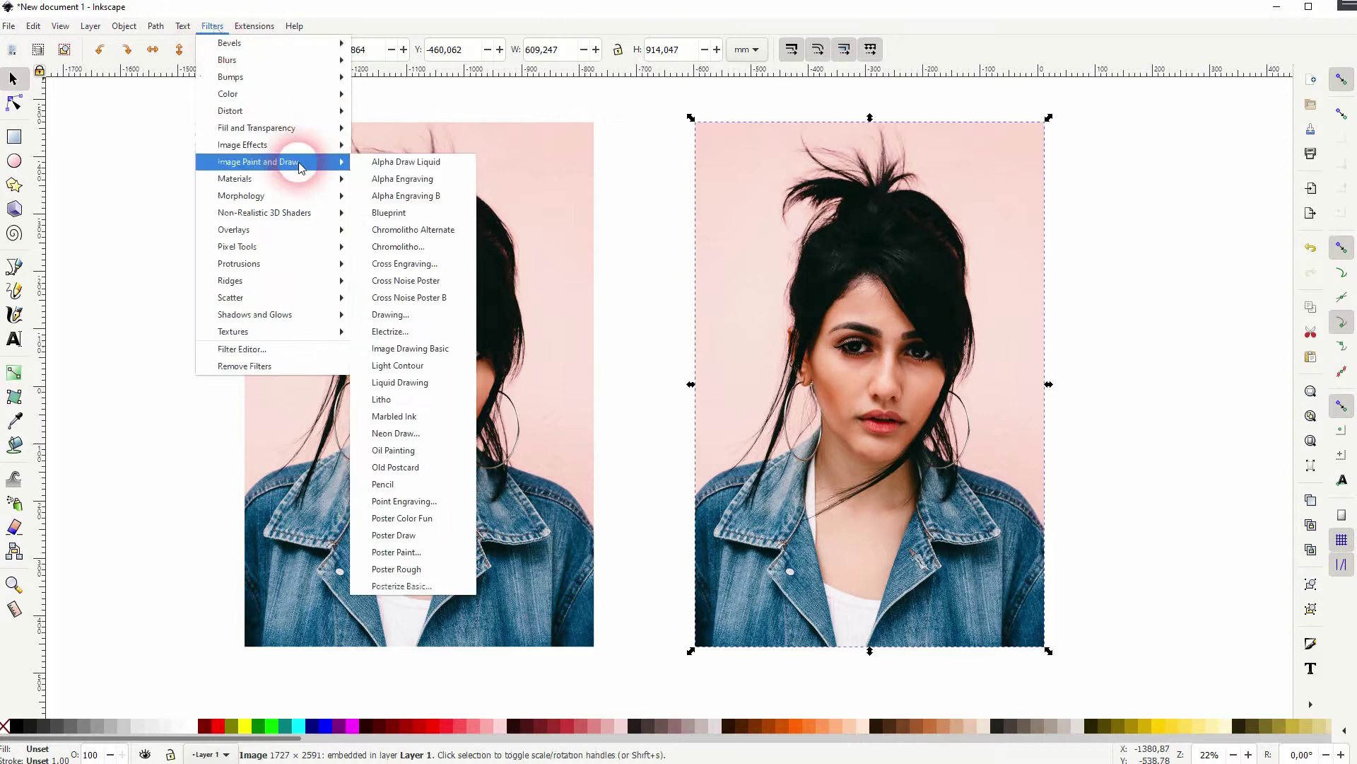
click(422, 318)
click(743, 193)
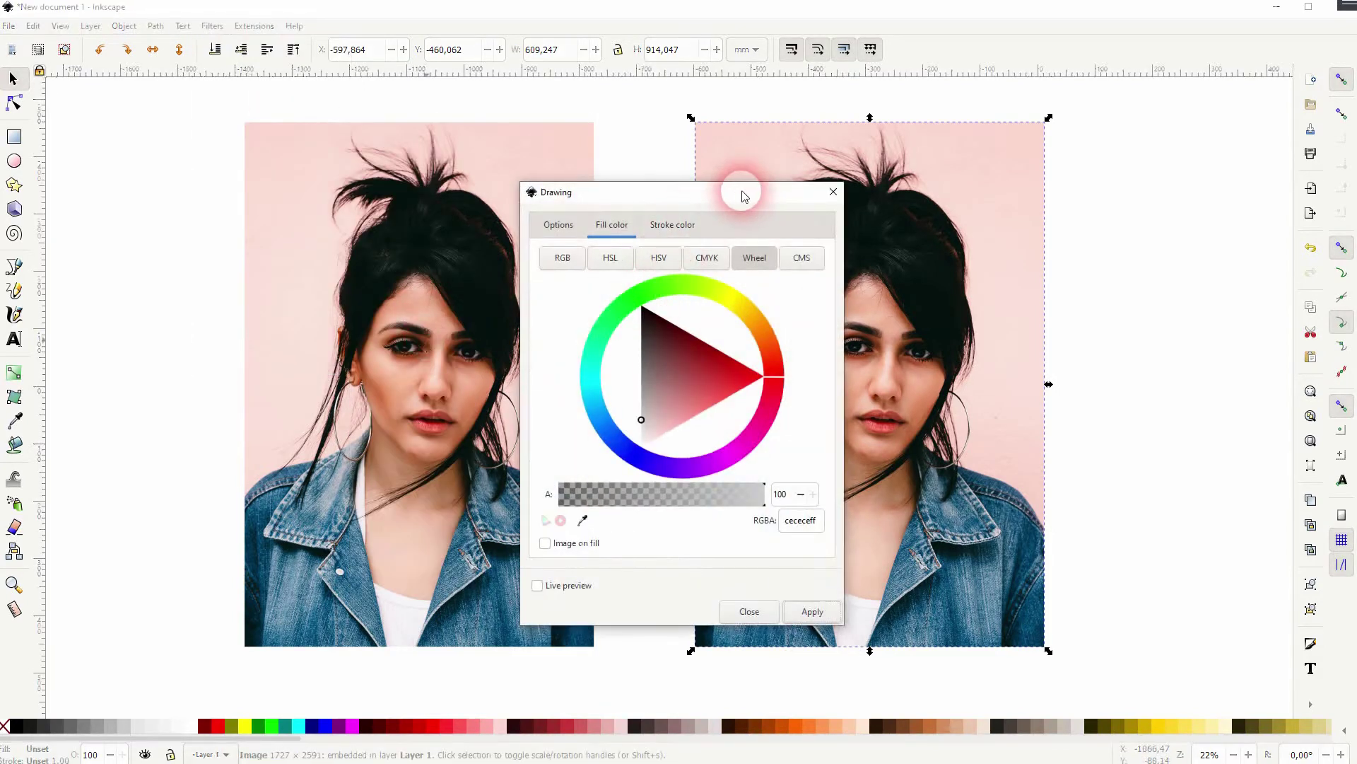
drag(743, 193, 289, 207)
click(108, 239)
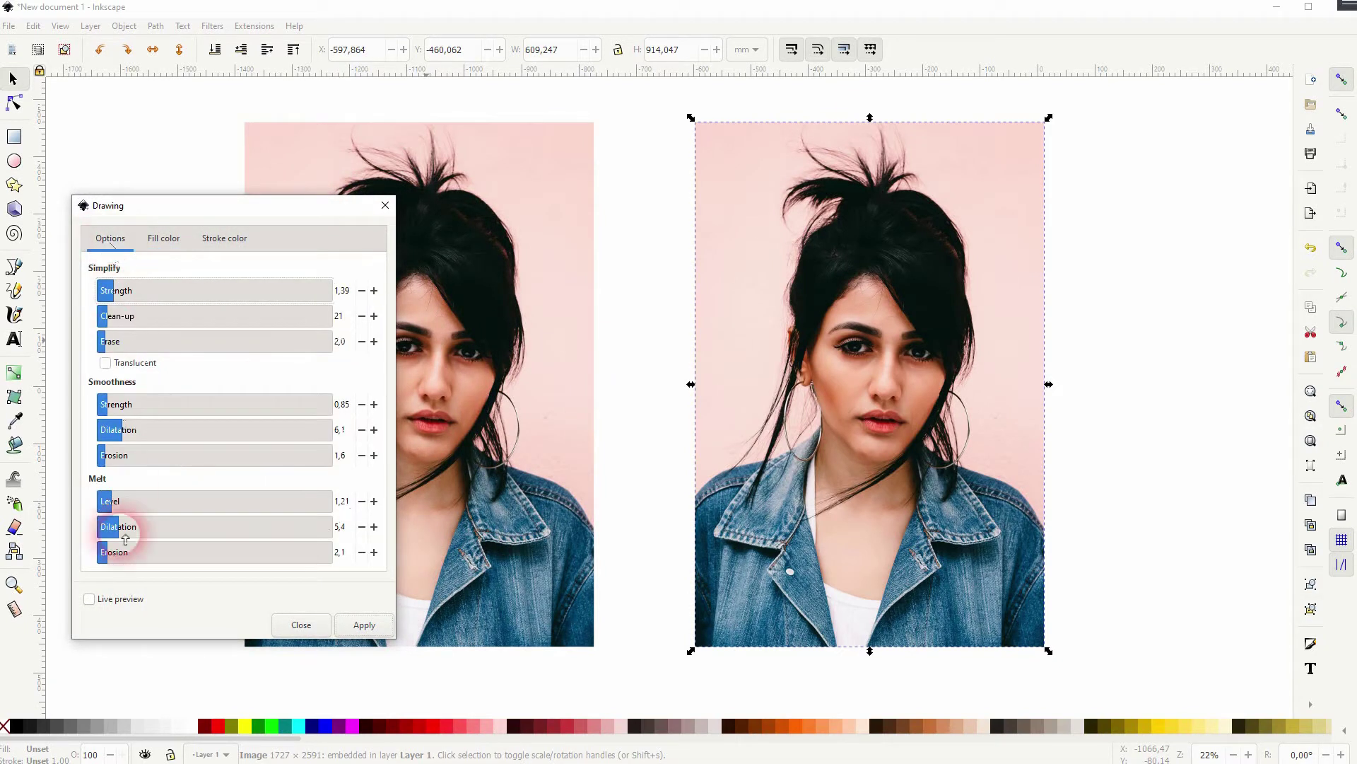
click(142, 598)
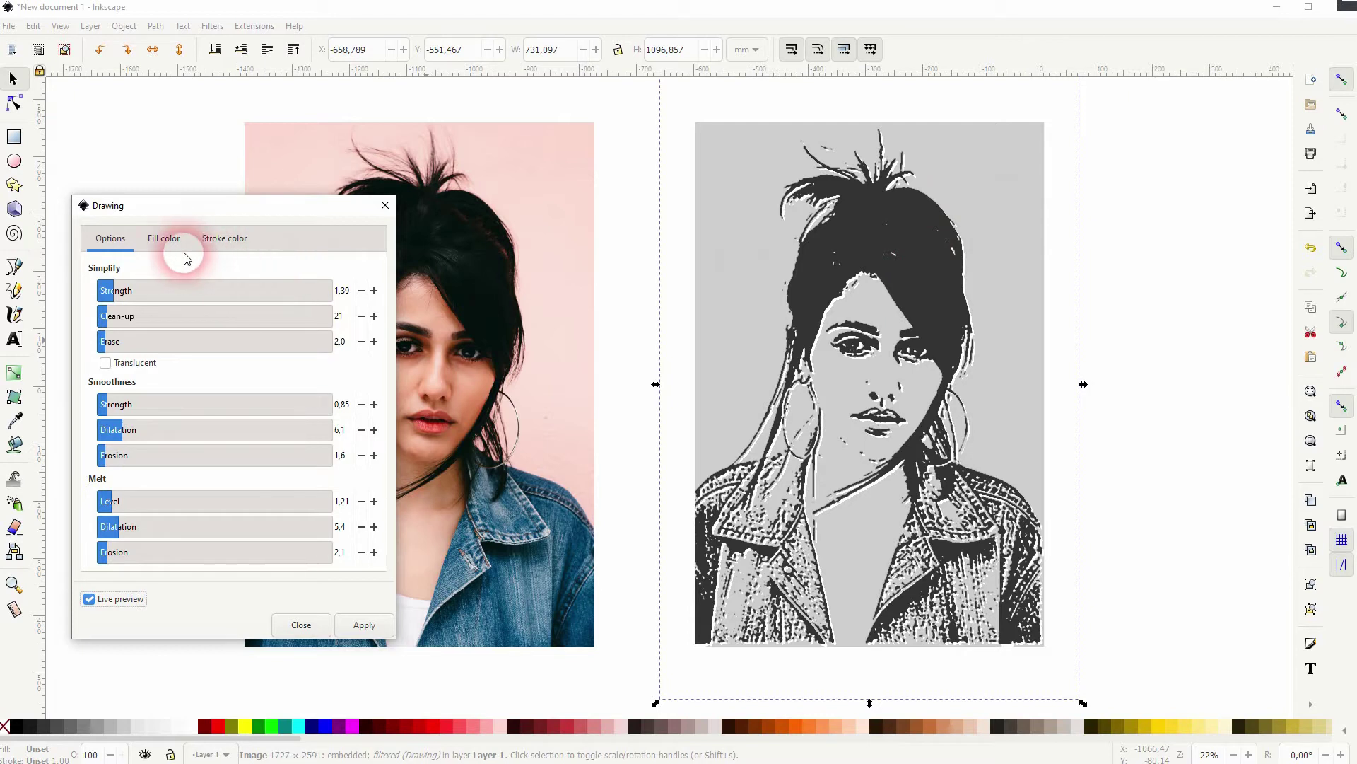
Preview a pure red fill colour for the Drawing filter
click(164, 238)
drag(200, 433, 318, 390)
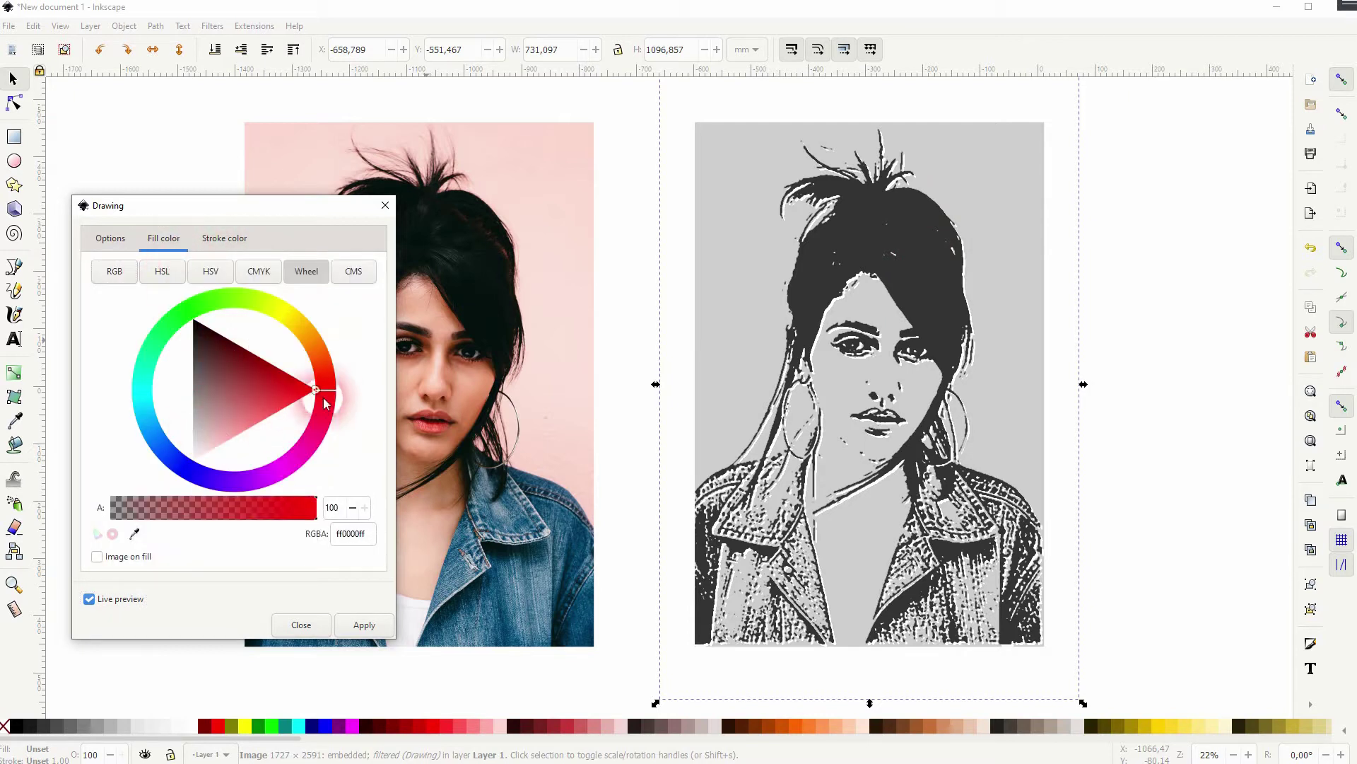
click(99, 603)
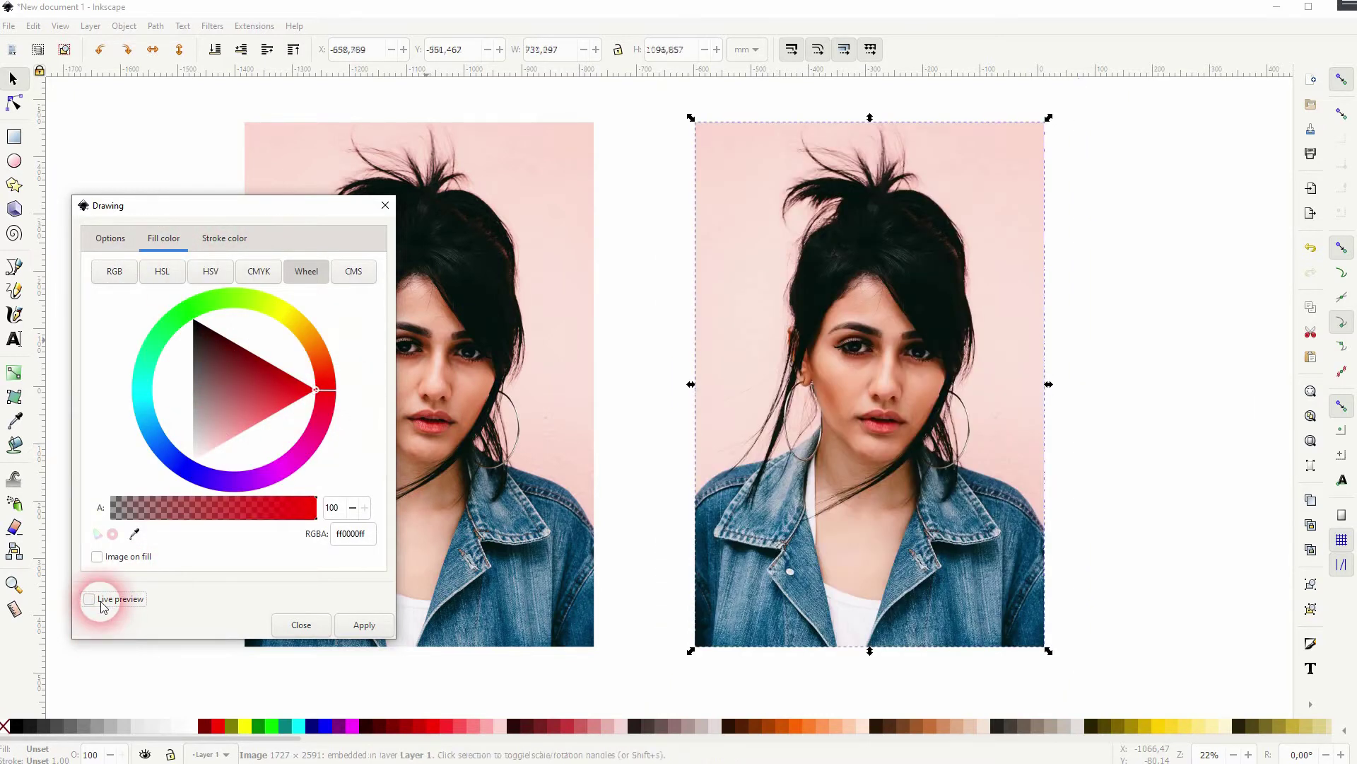
click(90, 600)
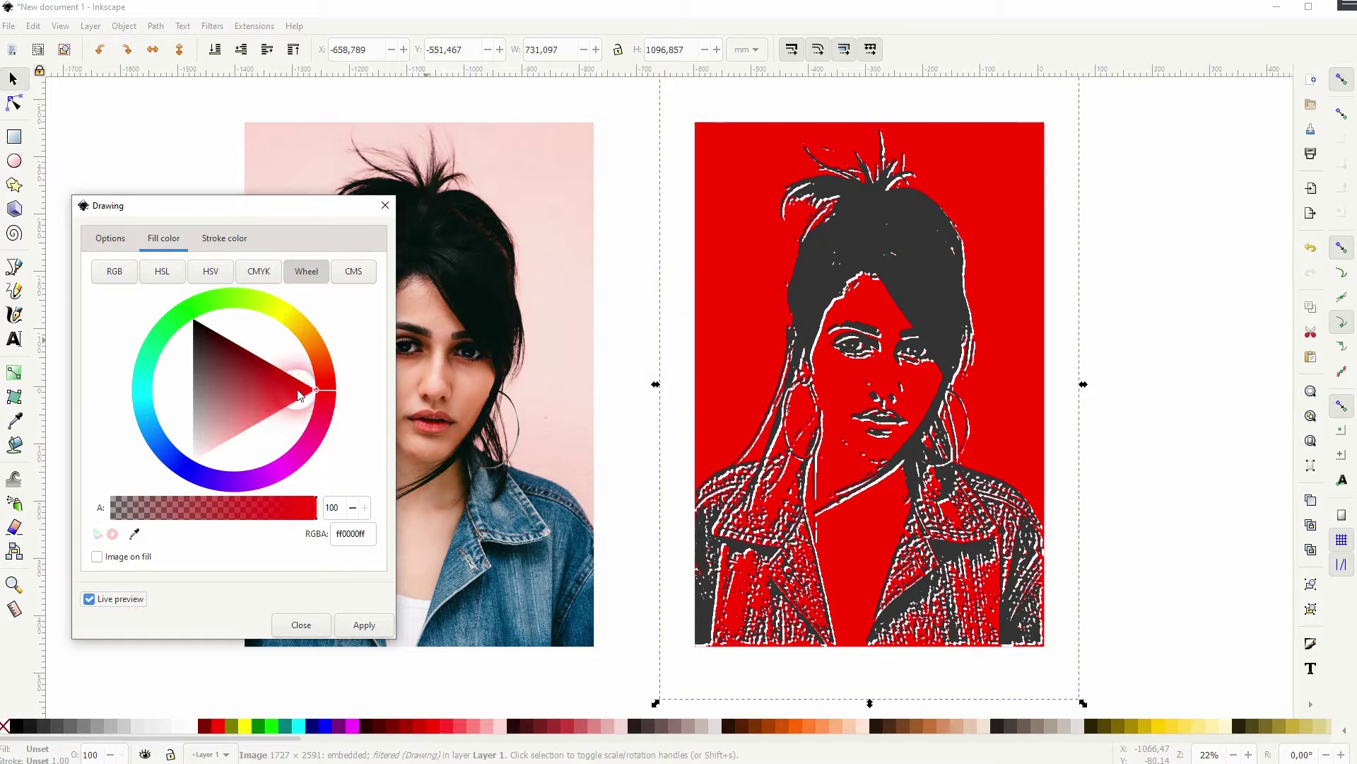
Change the fill to a pale grey, e7e7e7ff, refreshing the live preview
mouse_move(298, 394)
mouse_down()
mouse_move(138, 400)
mouse_move(146, 444)
mouse_up()
click(116, 599)
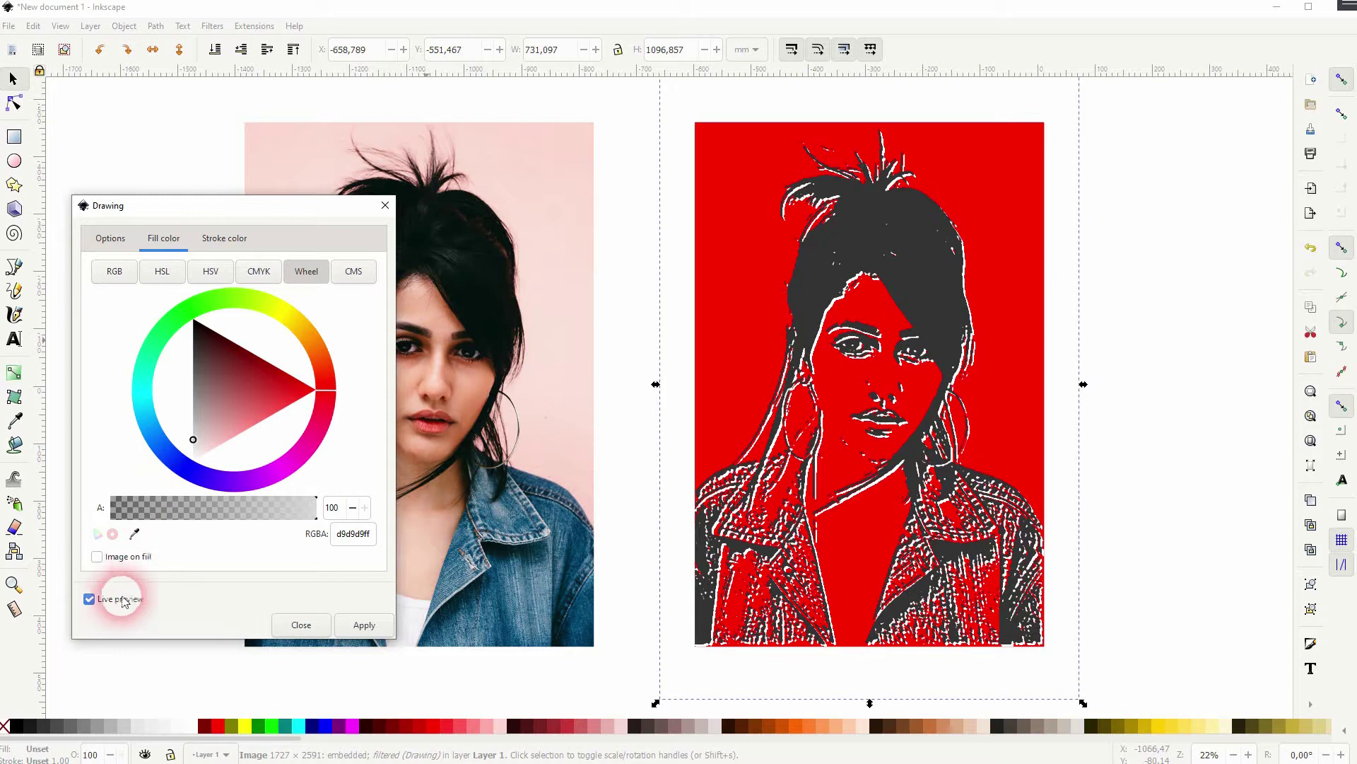
click(116, 600)
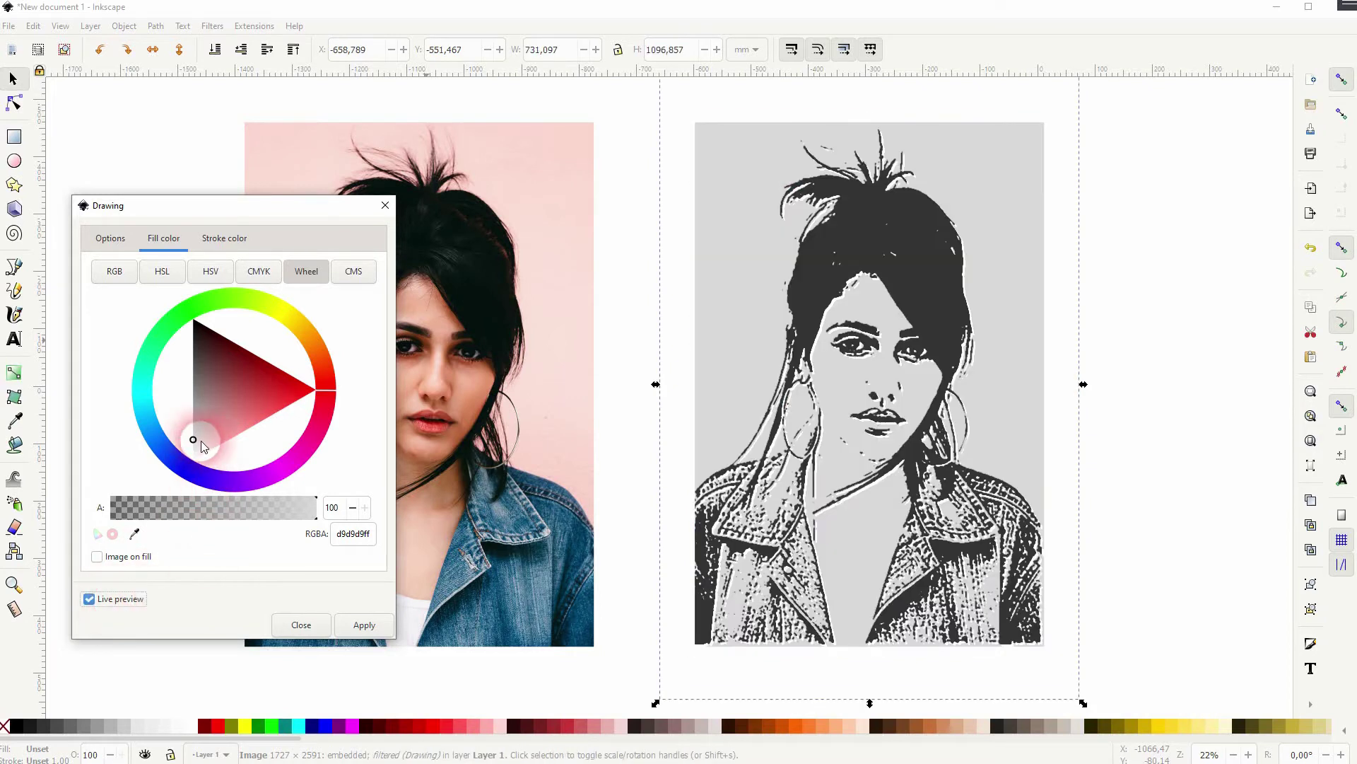
drag(196, 441, 196, 449)
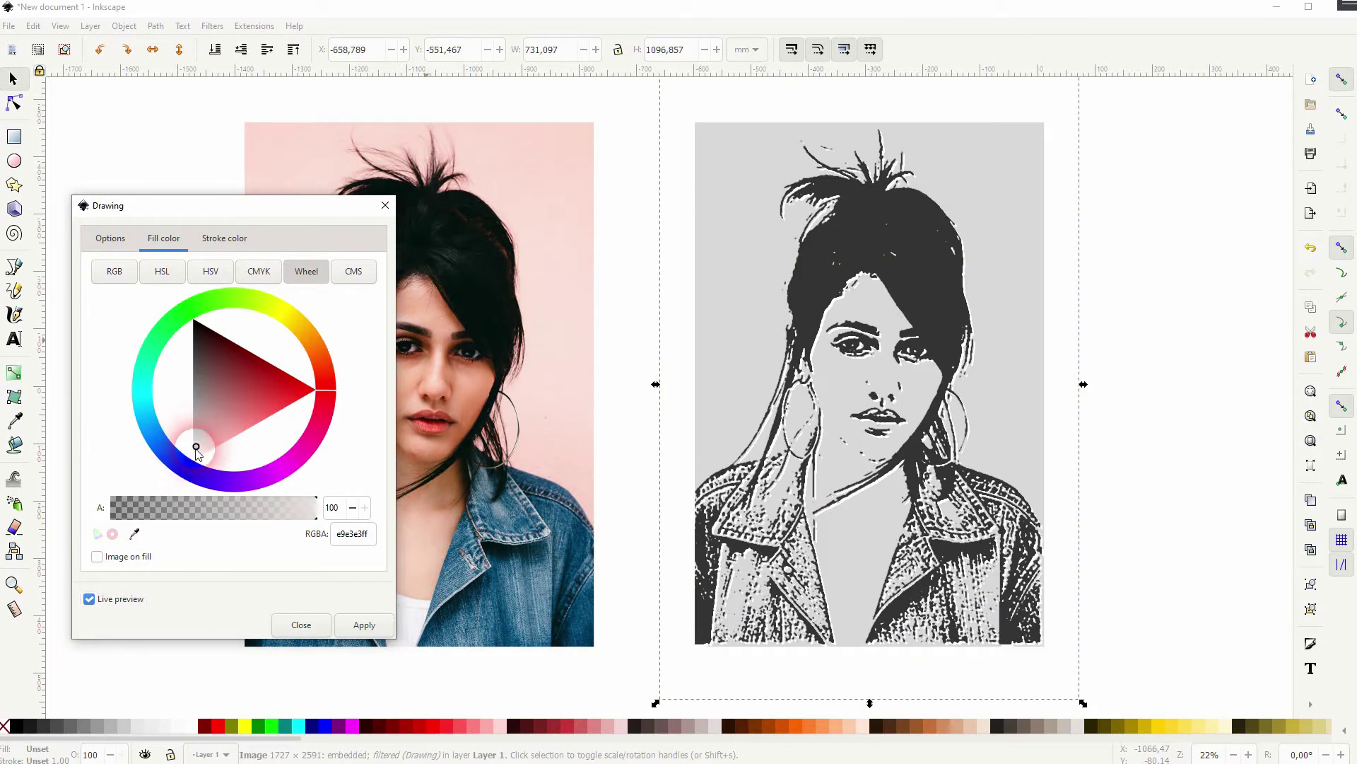
click(114, 599)
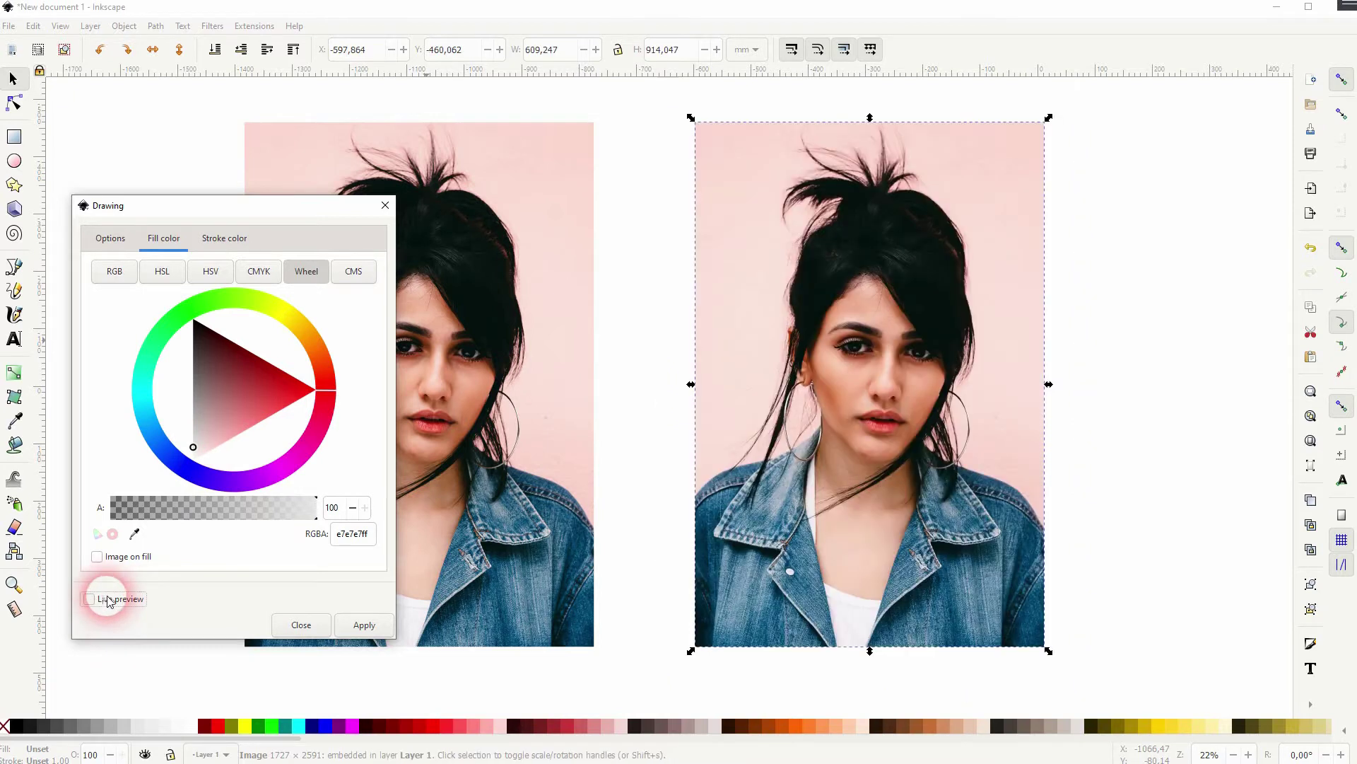
click(111, 601)
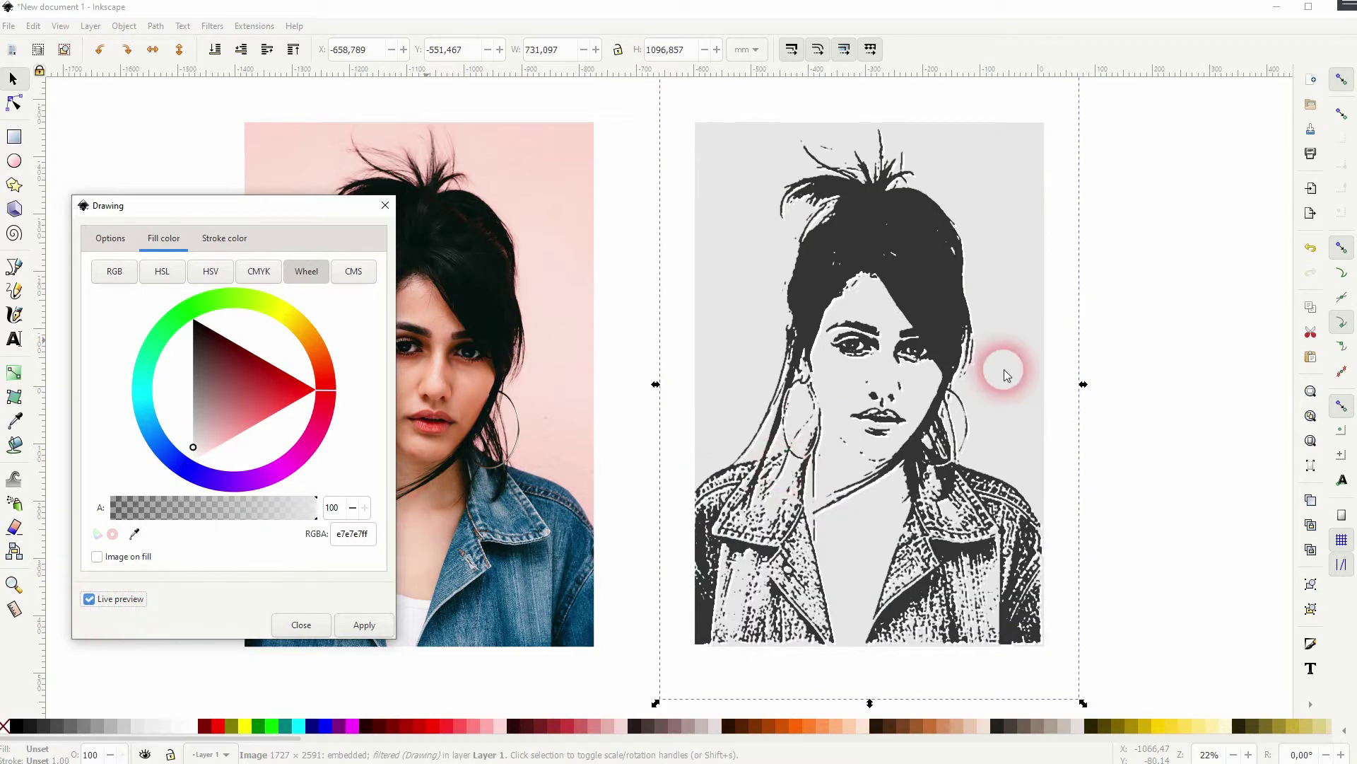
Try red, then dark grey 494949 as the stroke colour, refreshing the preview each time
click(243, 238)
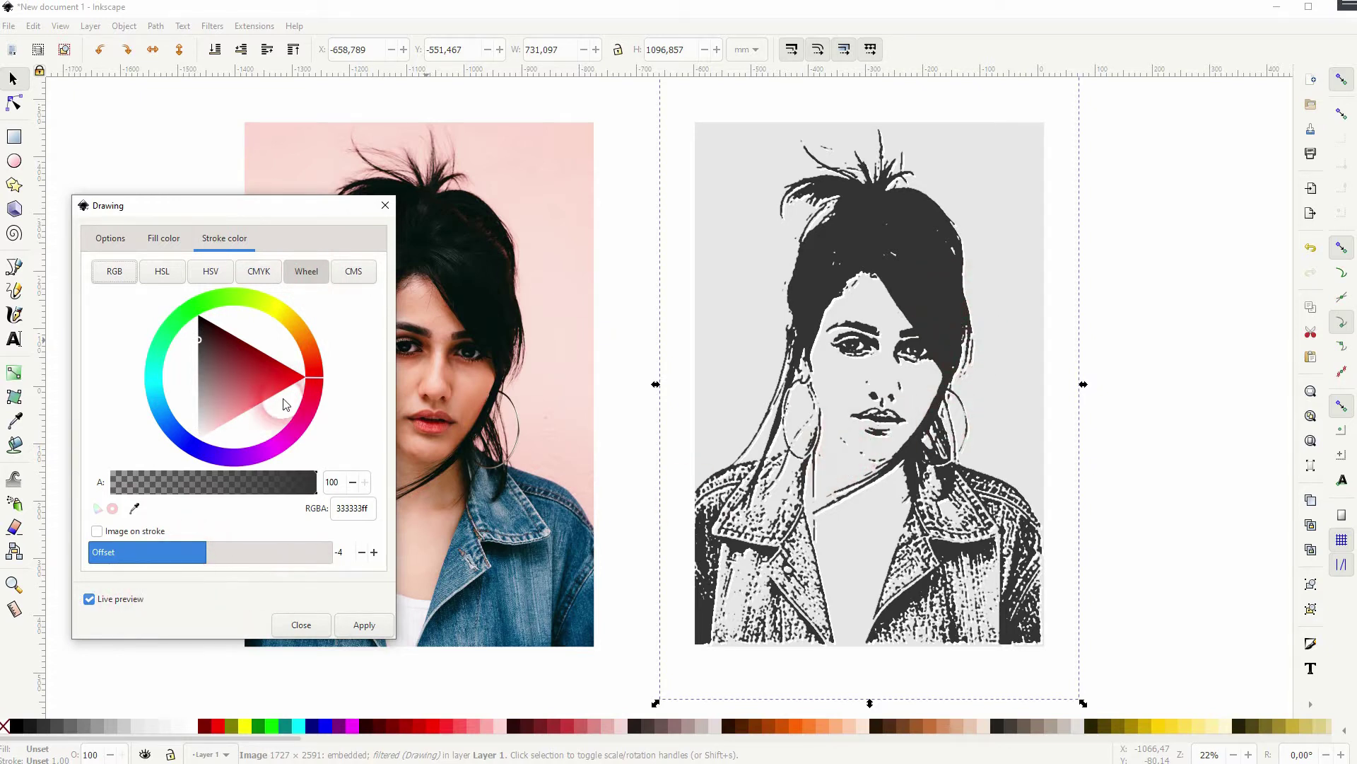
click(304, 381)
click(89, 599)
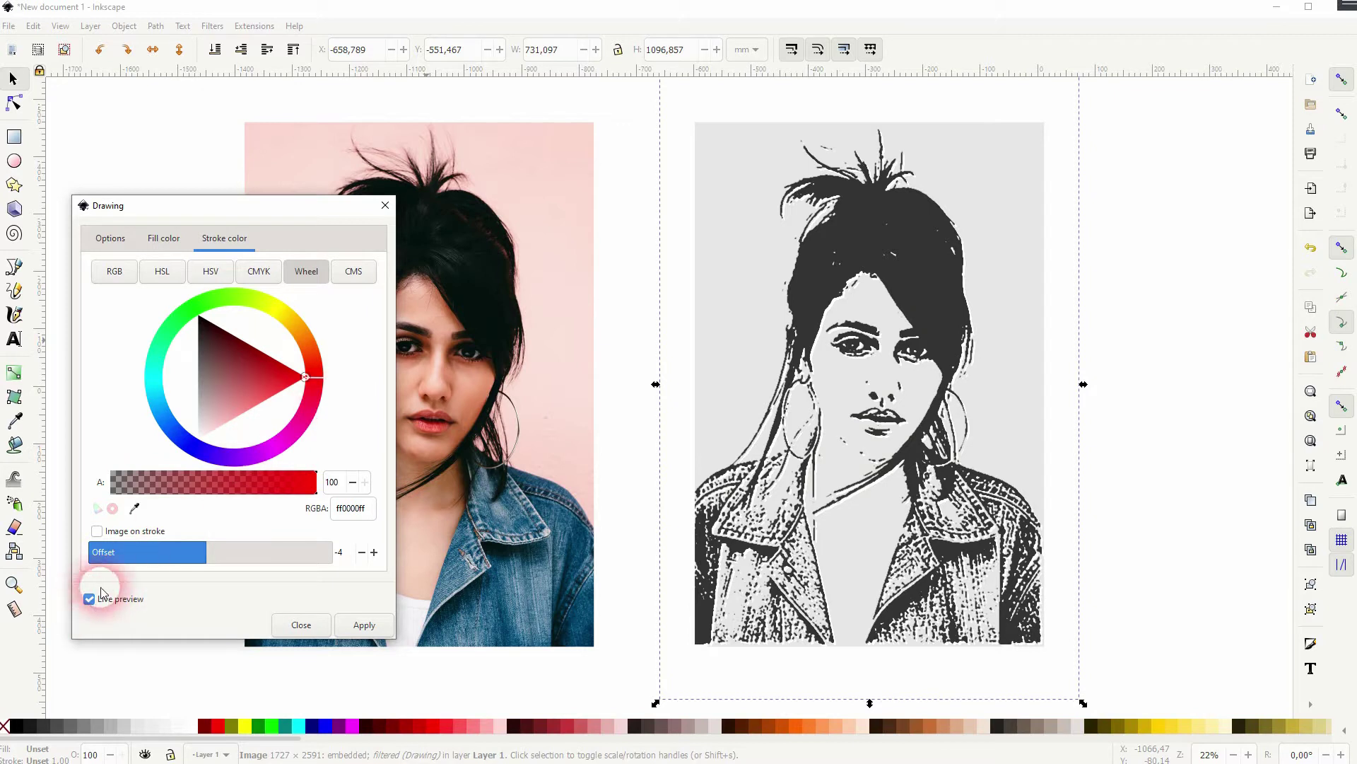
click(90, 600)
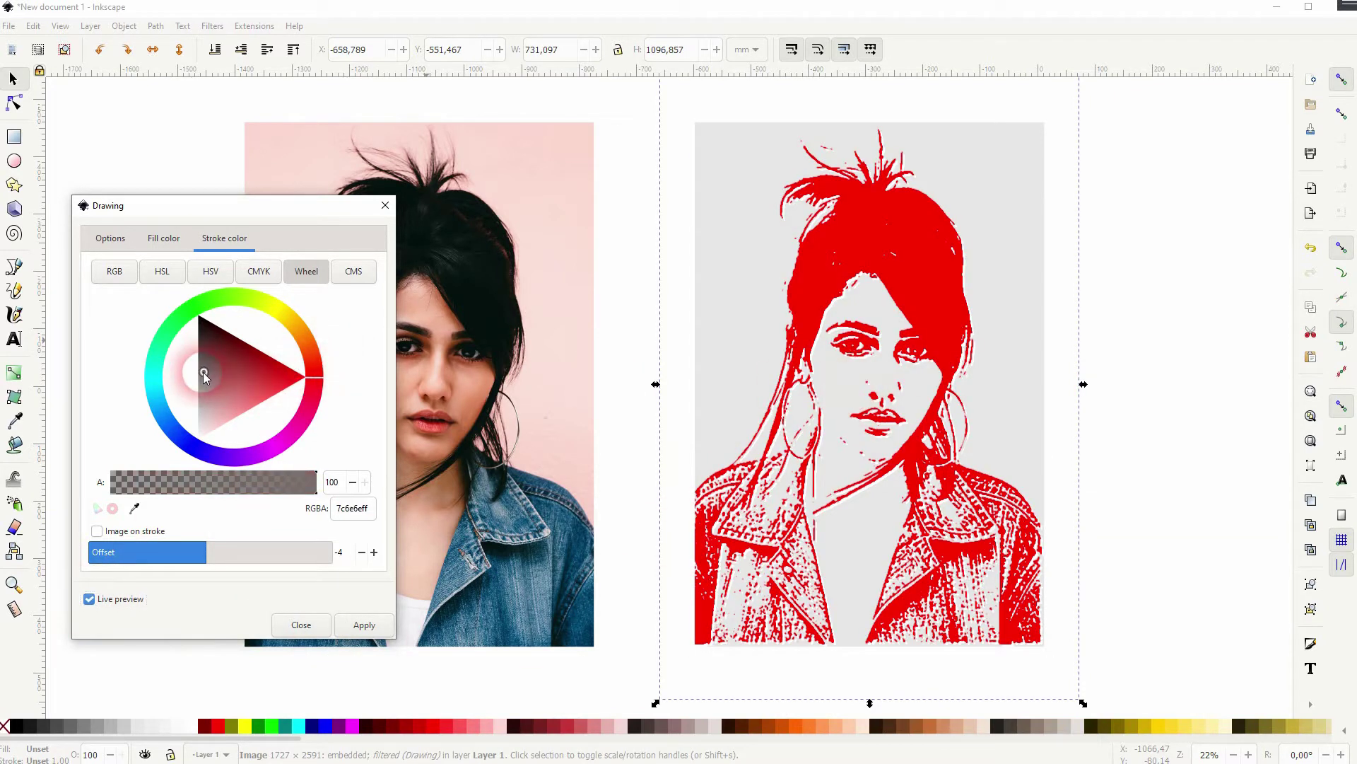
drag(202, 372, 197, 350)
click(141, 600)
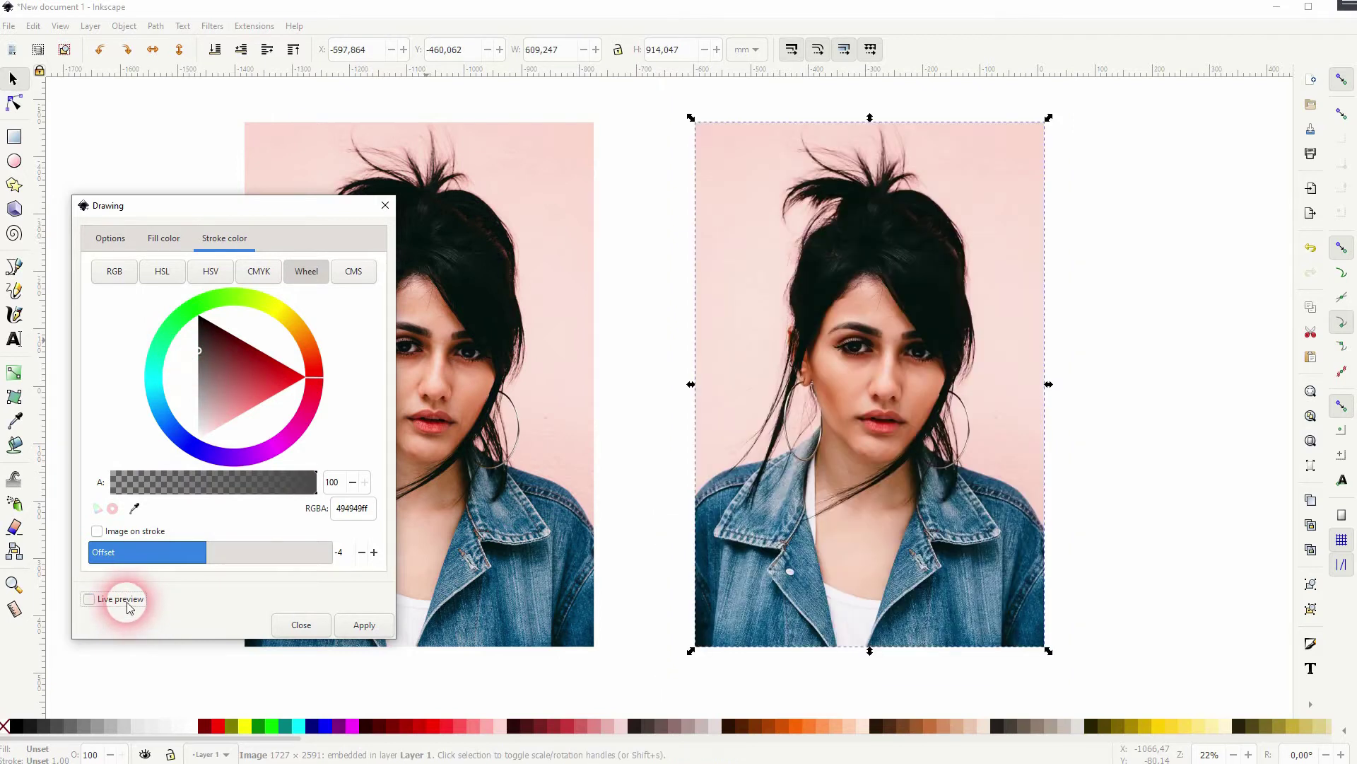
click(128, 603)
Enable Image on stroke so the sketch lines take the photo's colours
click(174, 565)
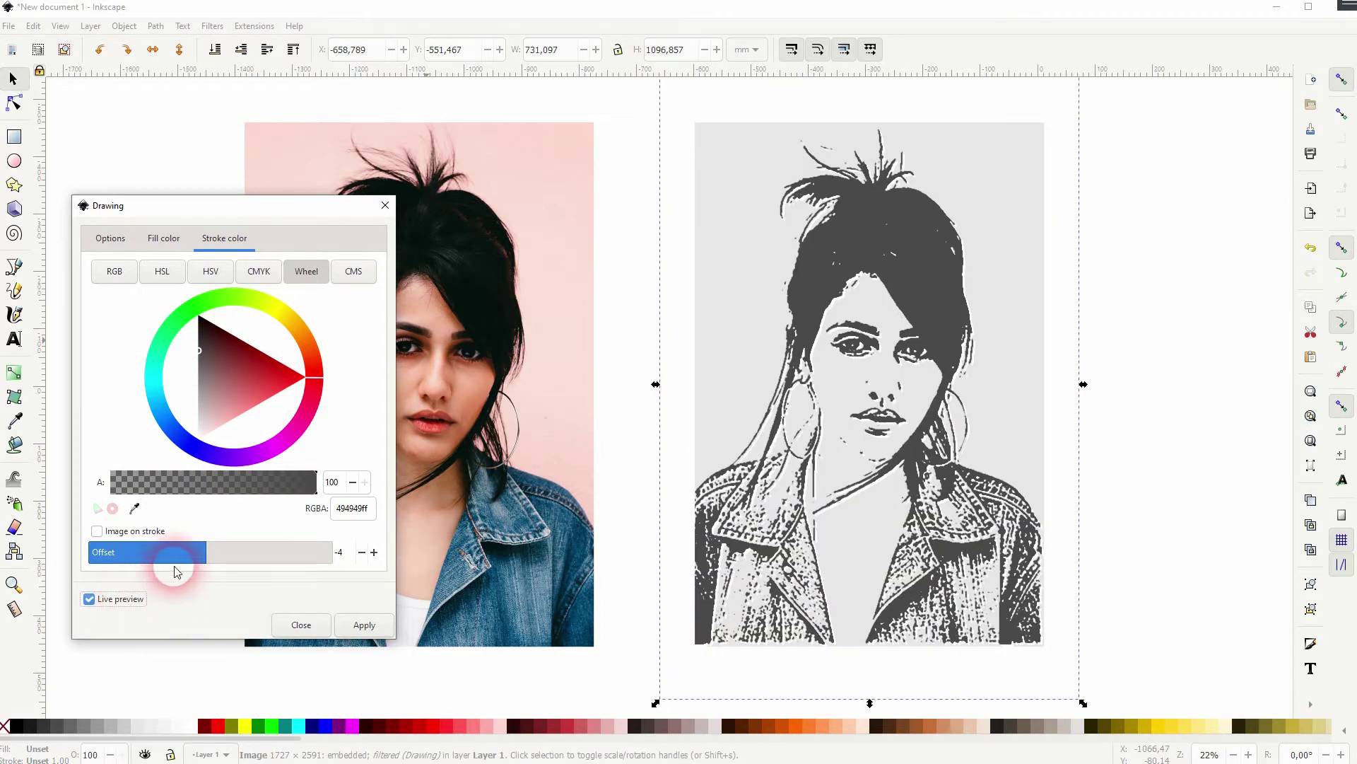
click(121, 549)
click(177, 552)
click(99, 522)
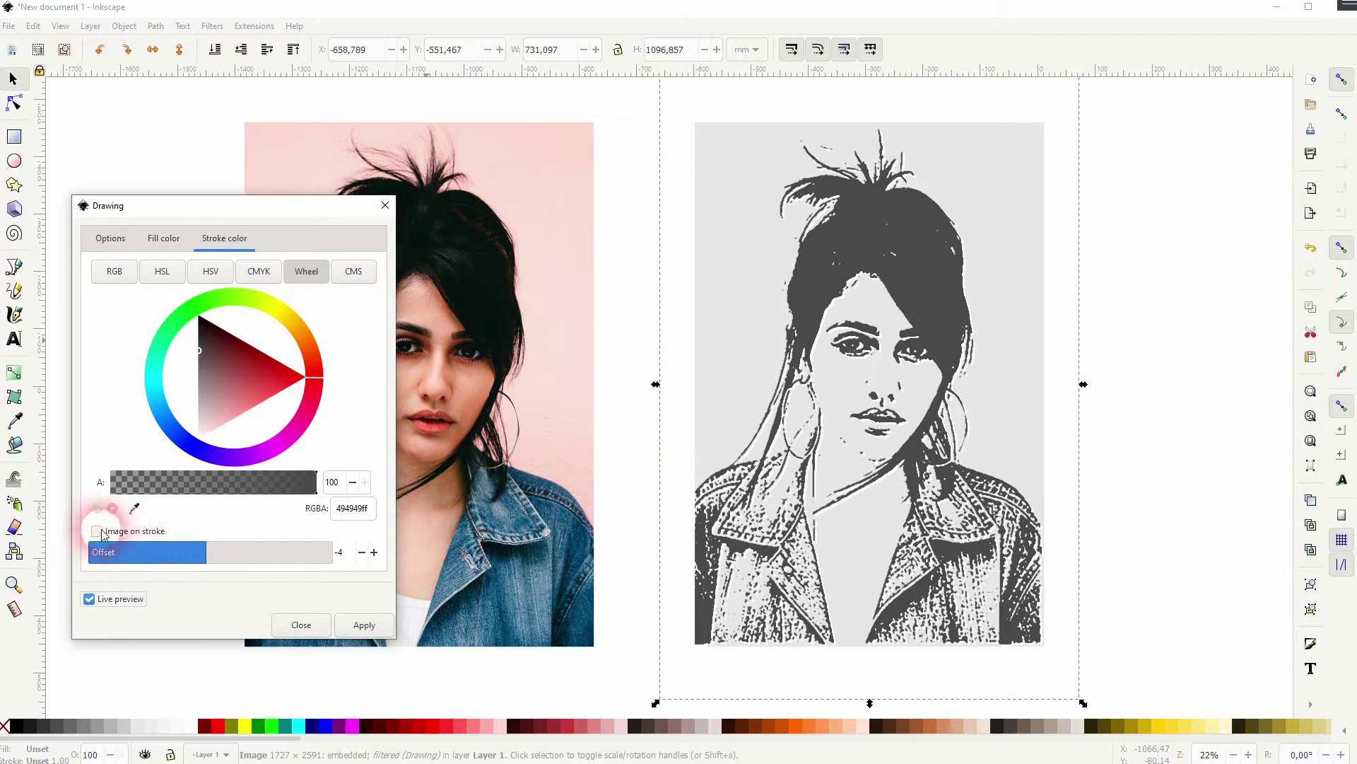
click(98, 532)
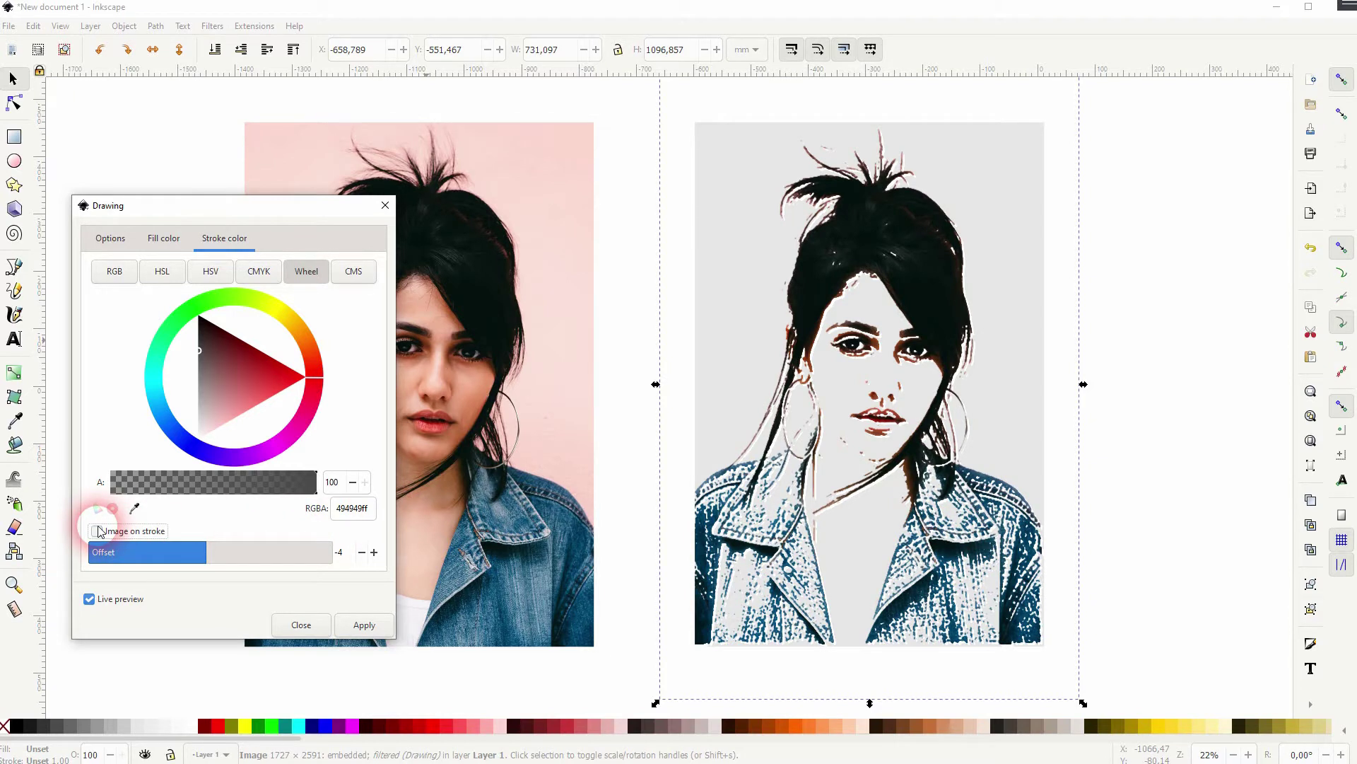
Try stroke offsets of 58, -78 and -34, then set the offset to 0
click(237, 557)
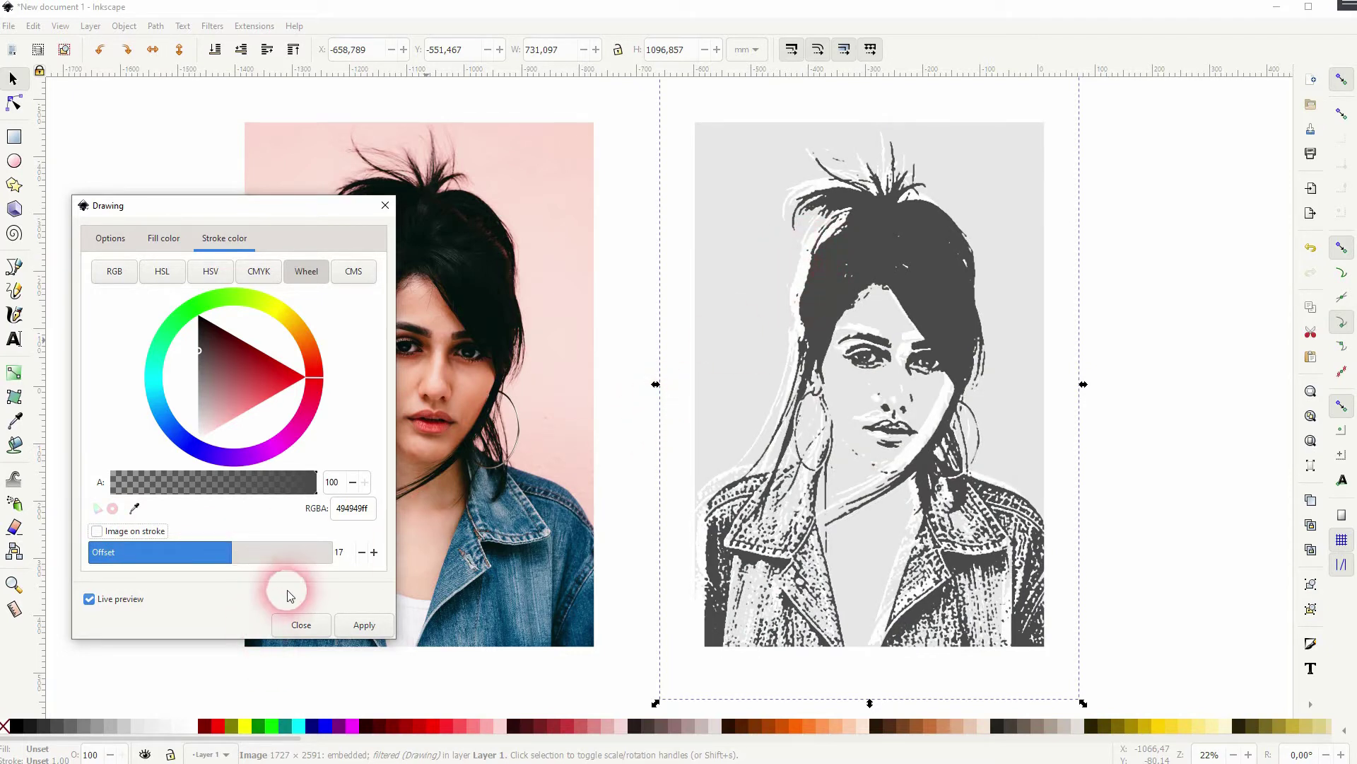
click(282, 554)
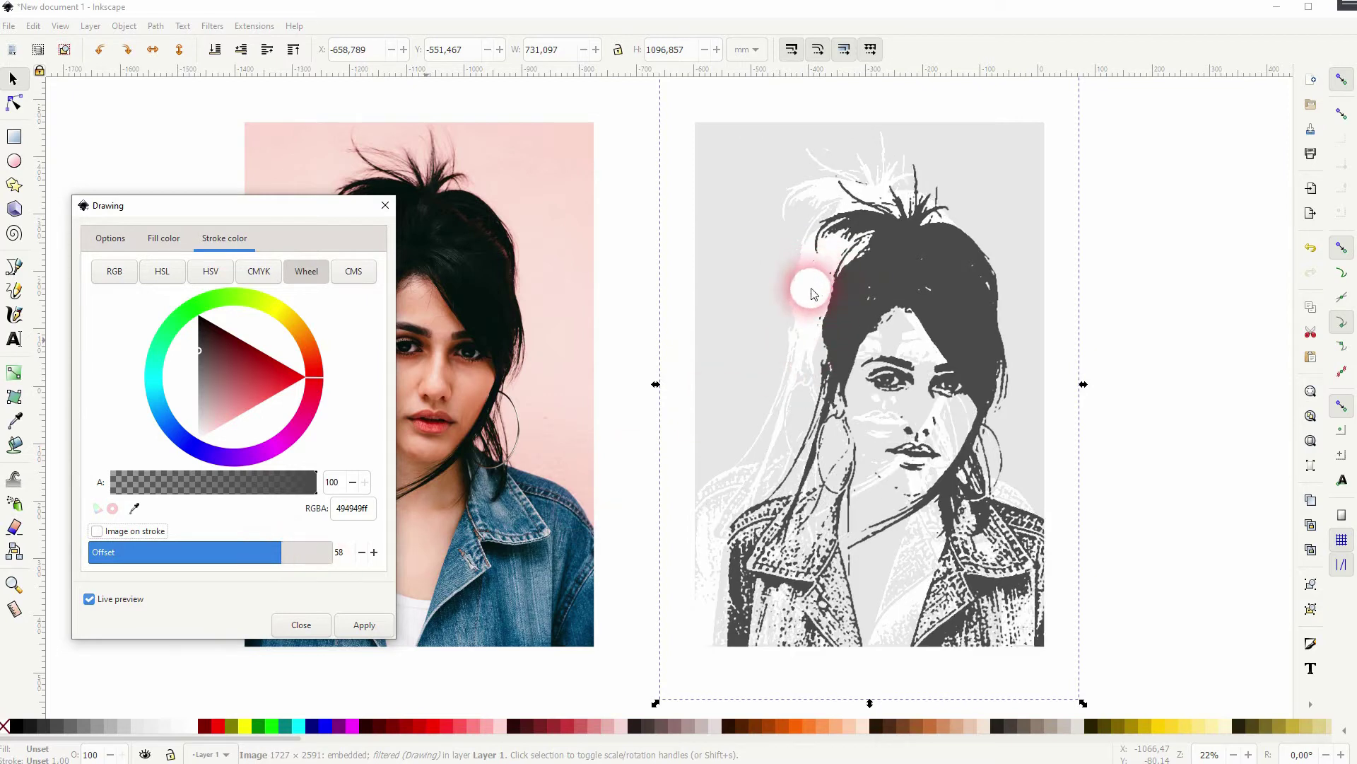
click(115, 552)
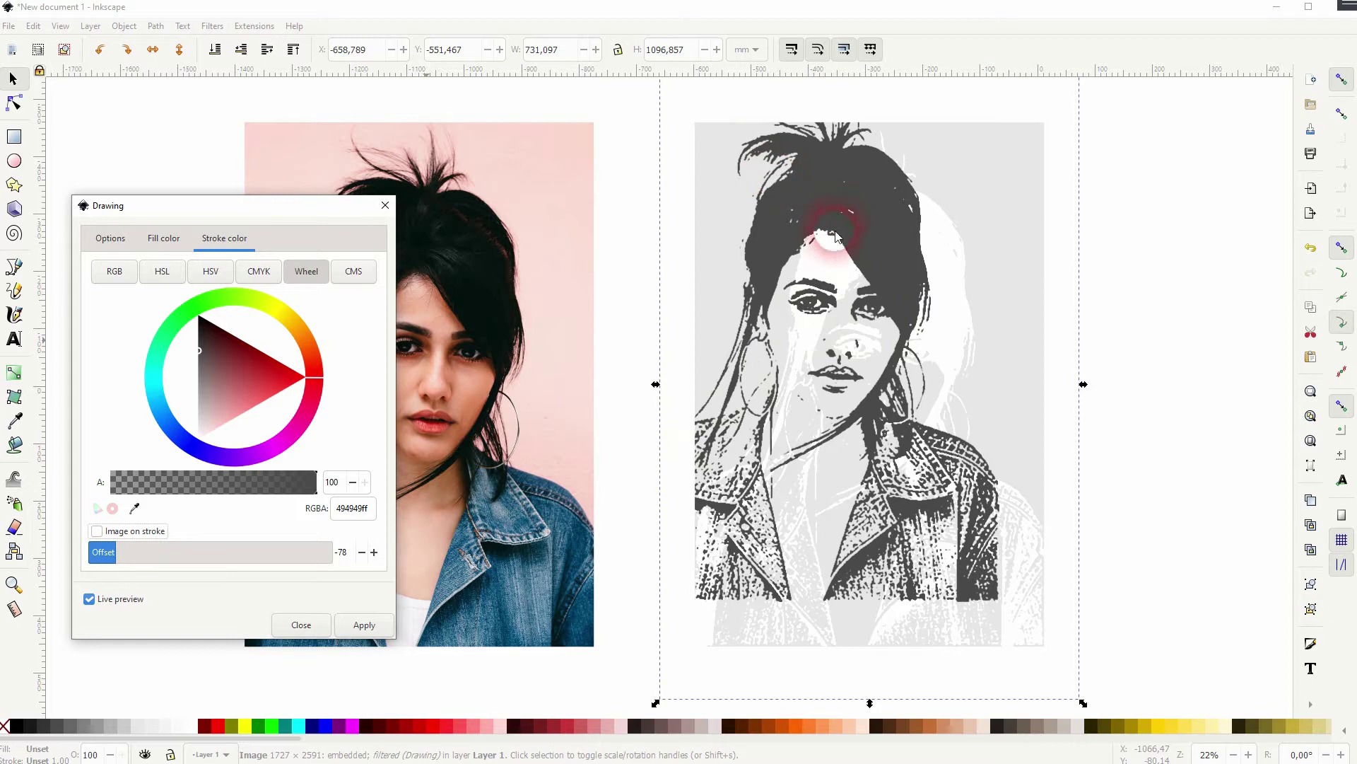
click(172, 555)
drag(172, 561, 200, 564)
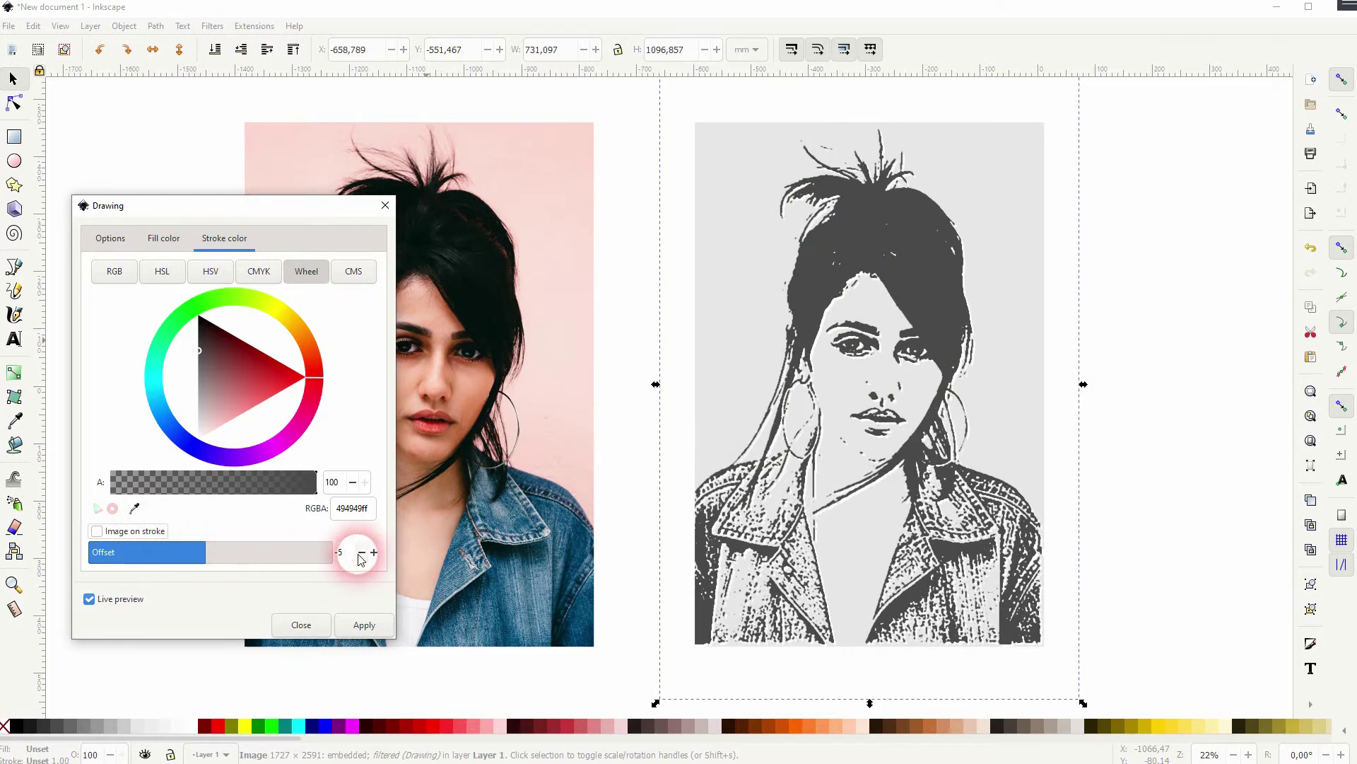
double_click(334, 558)
text(0)
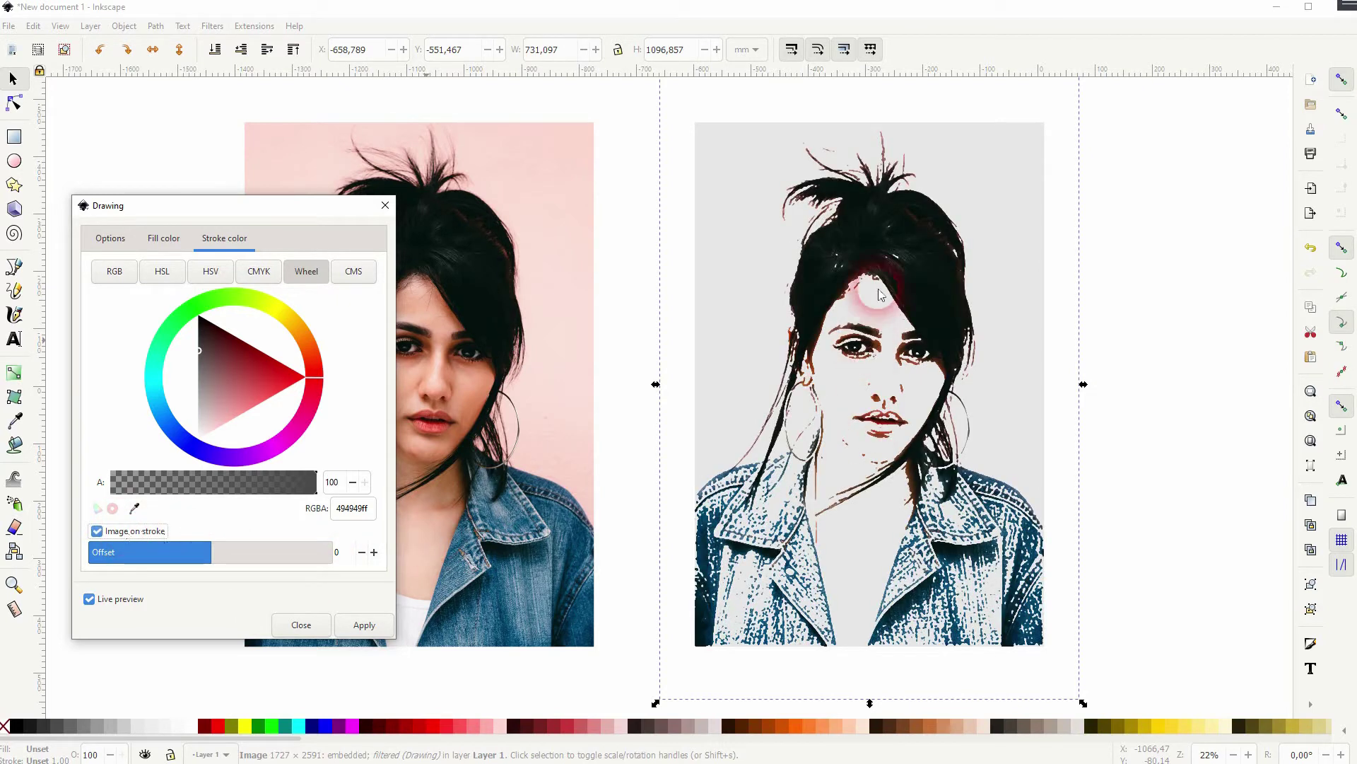
Untick Translucent on the Options tab and tune melt level to 1,51 and dilatation to 12,3
click(111, 238)
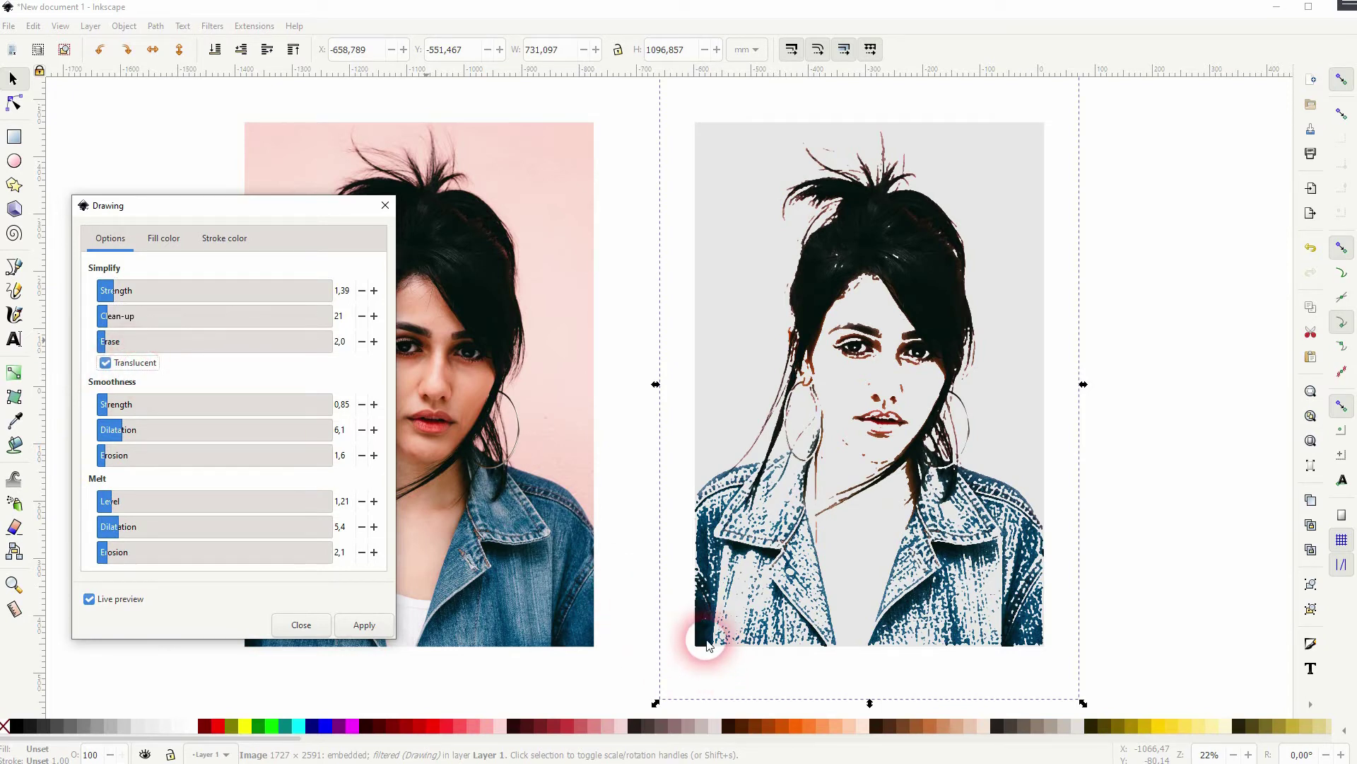
click(105, 363)
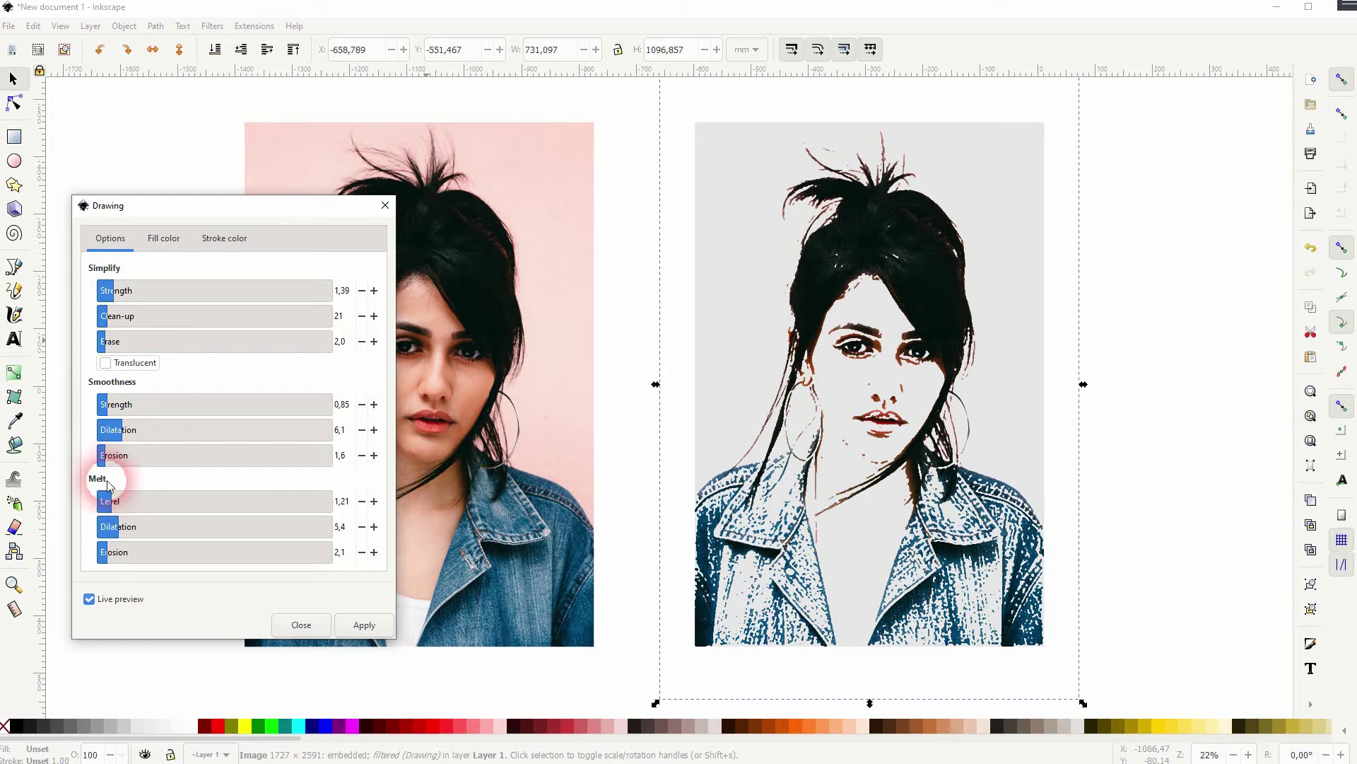
drag(160, 513, 265, 514)
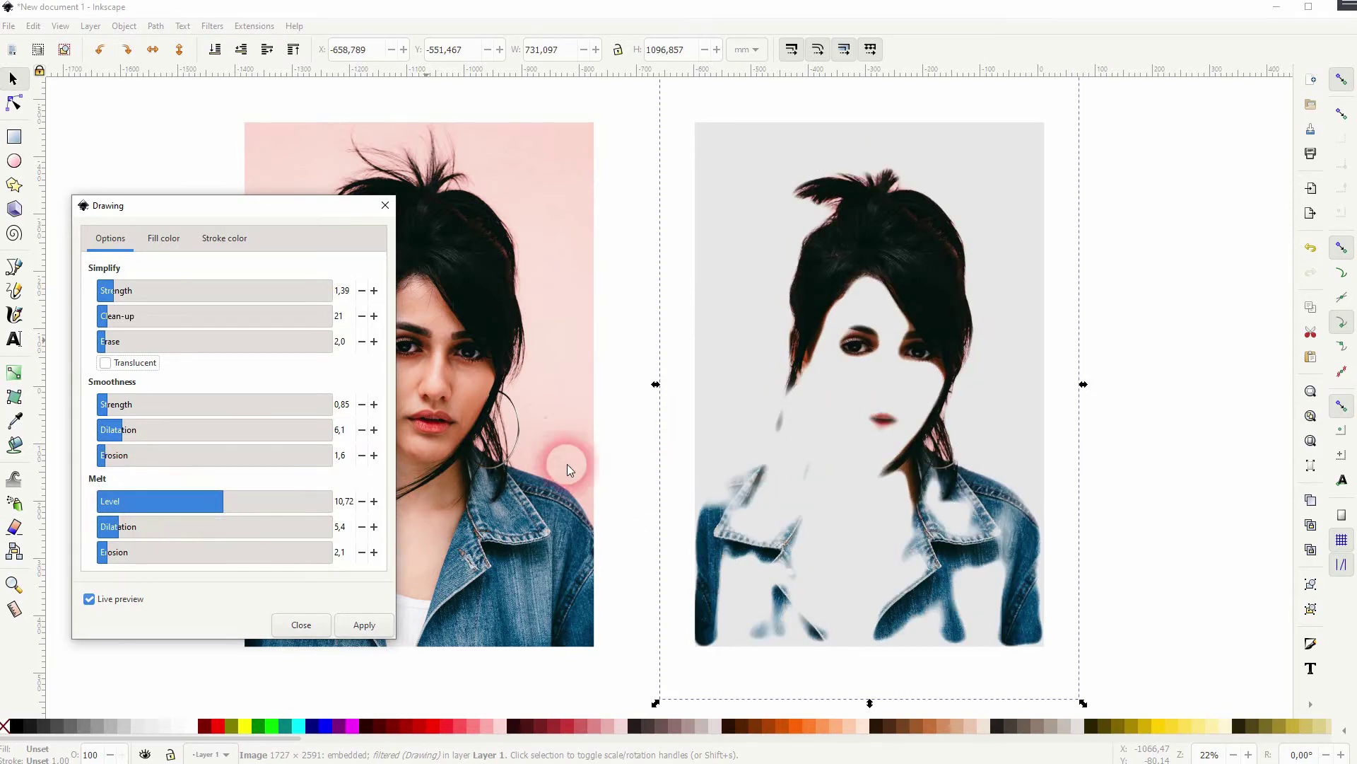
click(120, 502)
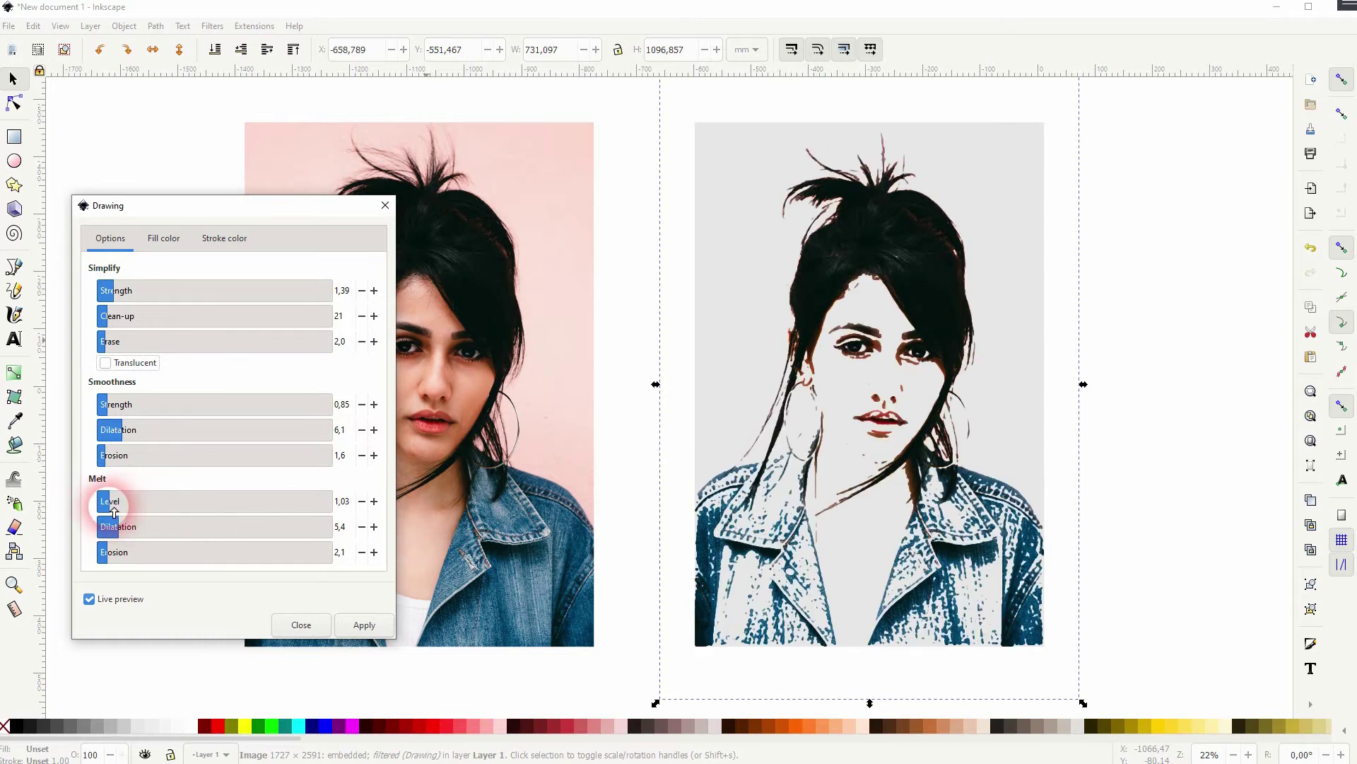
drag(115, 512, 177, 532)
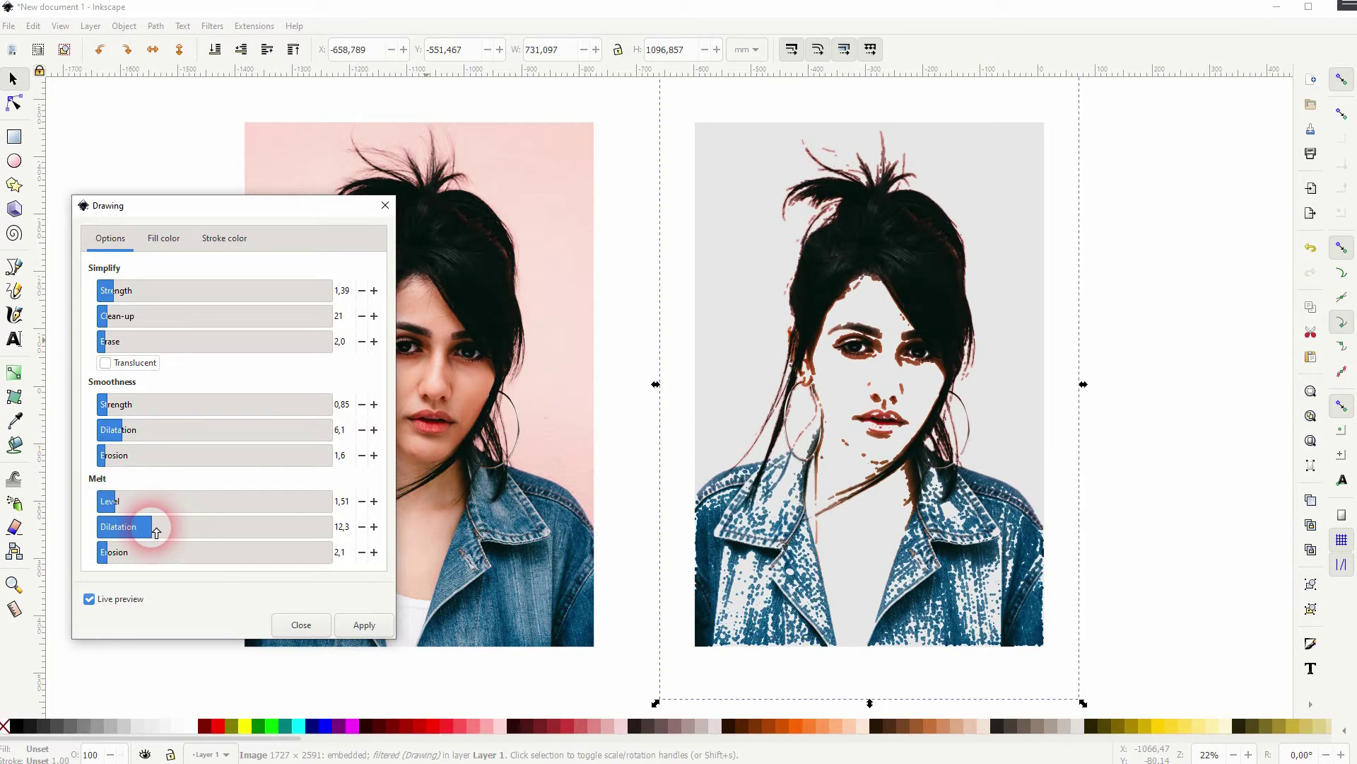
Test melt dilatation up to 50,0 and erosion, then settle dilatation 6,0 and erosion 1,0
drag(156, 530, 223, 537)
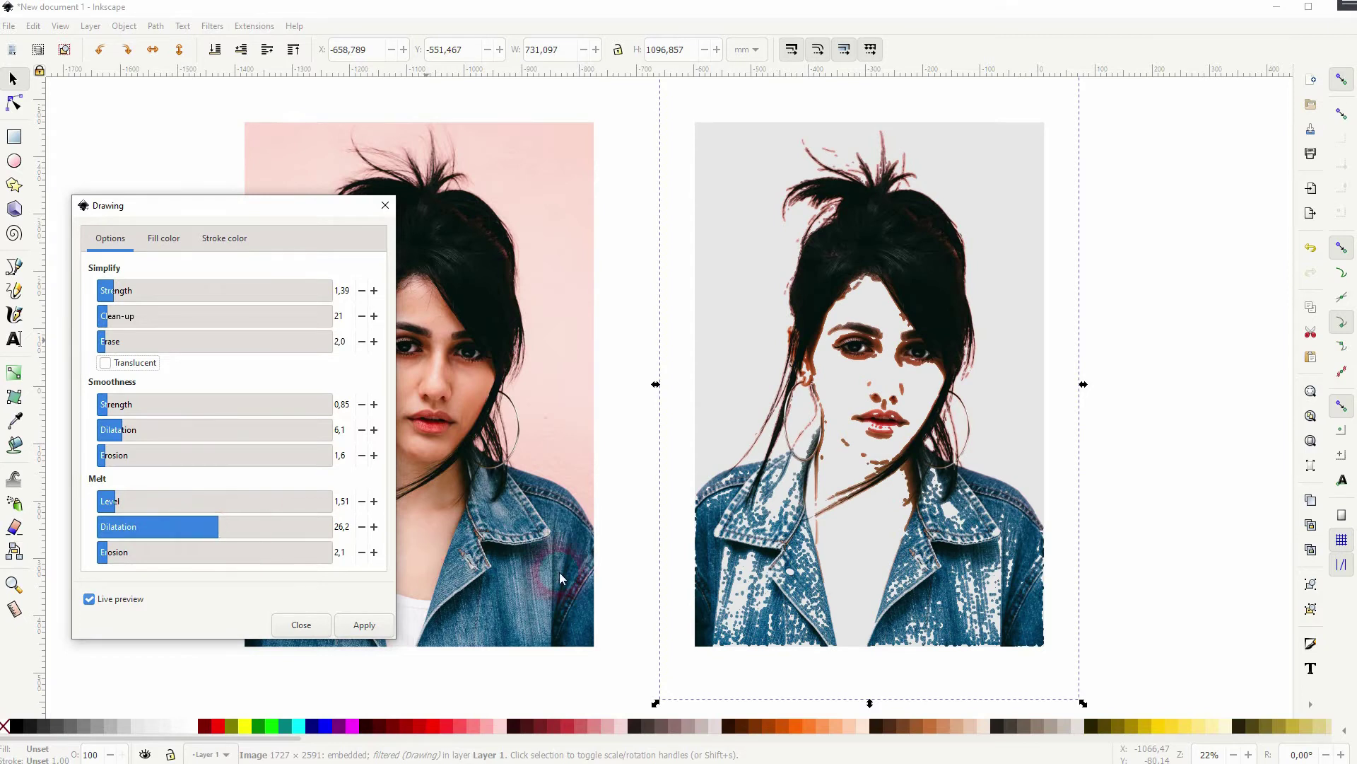
drag(314, 532, 388, 521)
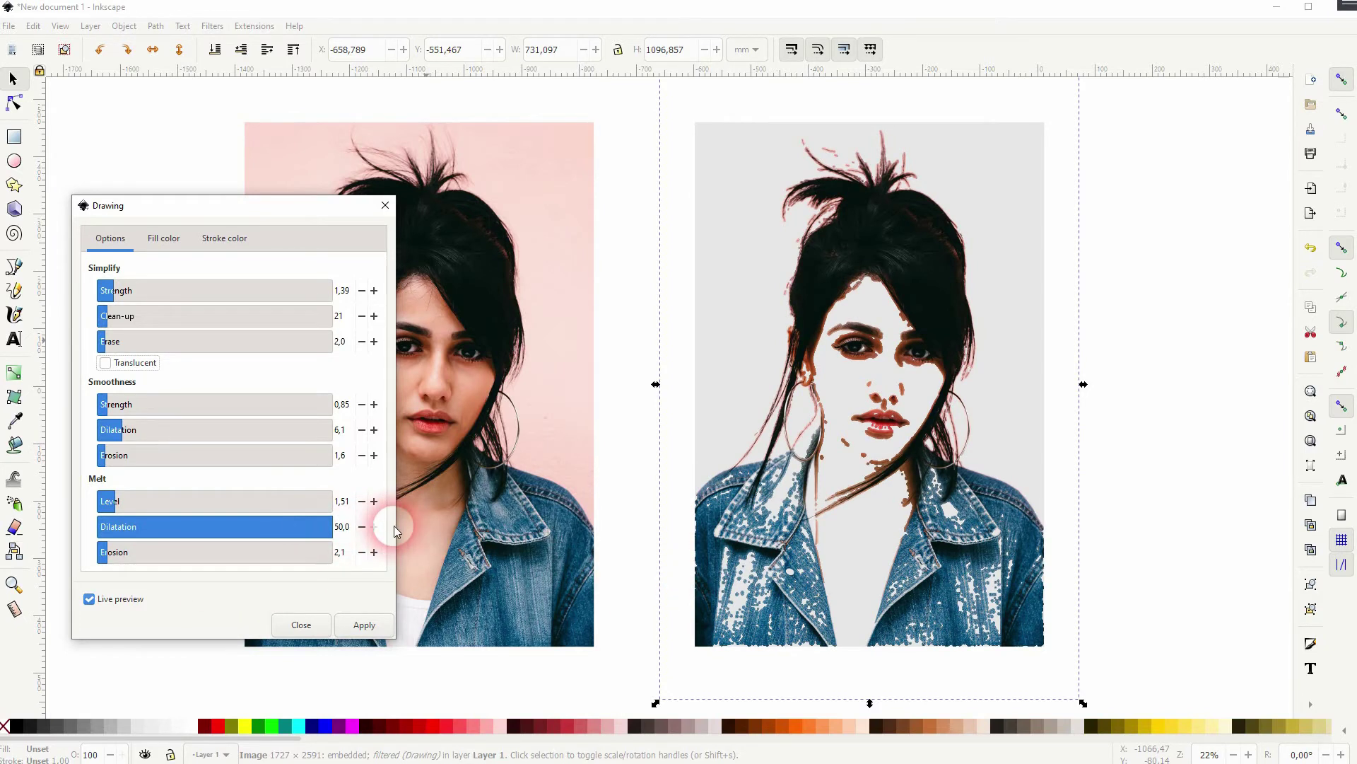
click(111, 531)
click(141, 531)
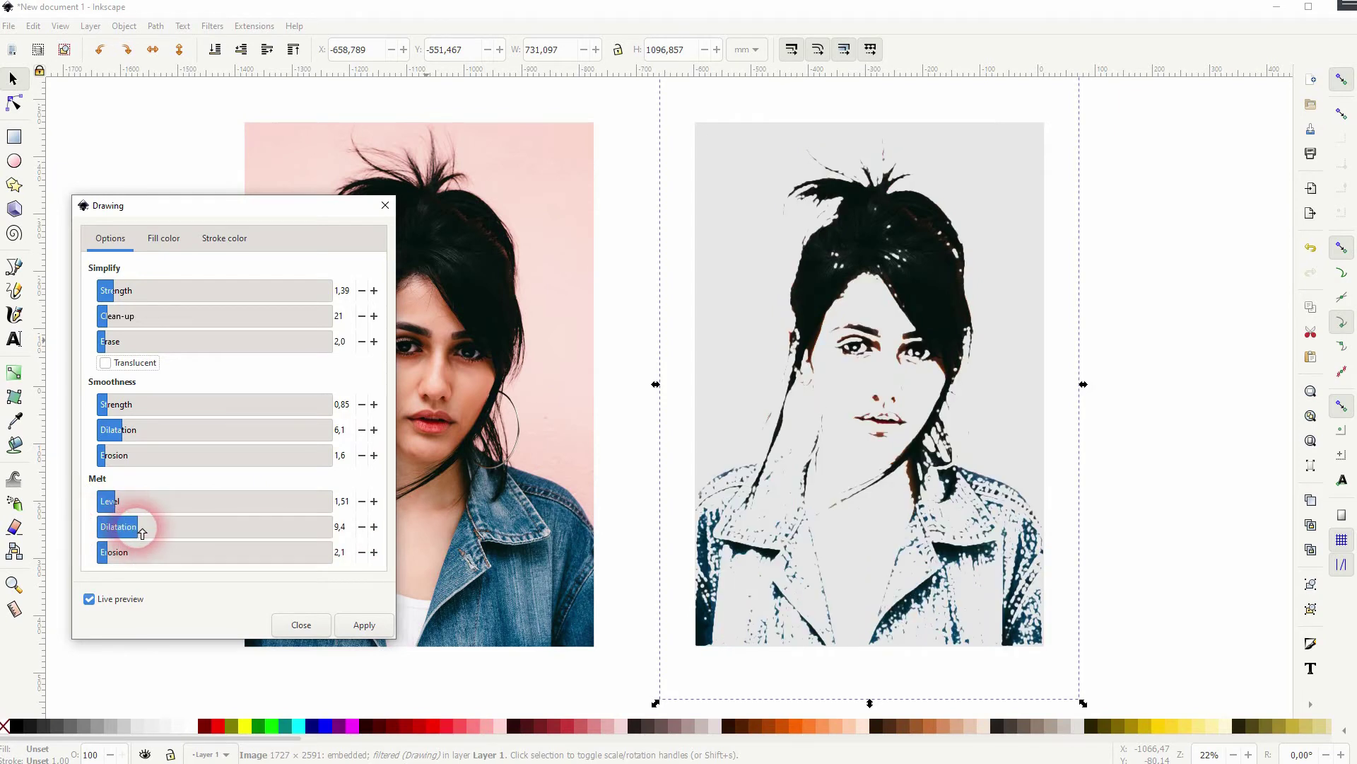
mouse_move(114, 552)
mouse_down()
mouse_move(251, 559)
mouse_move(135, 560)
mouse_move(193, 539)
mouse_move(114, 557)
mouse_move(91, 540)
mouse_move(76, 548)
mouse_move(137, 530)
mouse_move(379, 524)
mouse_up()
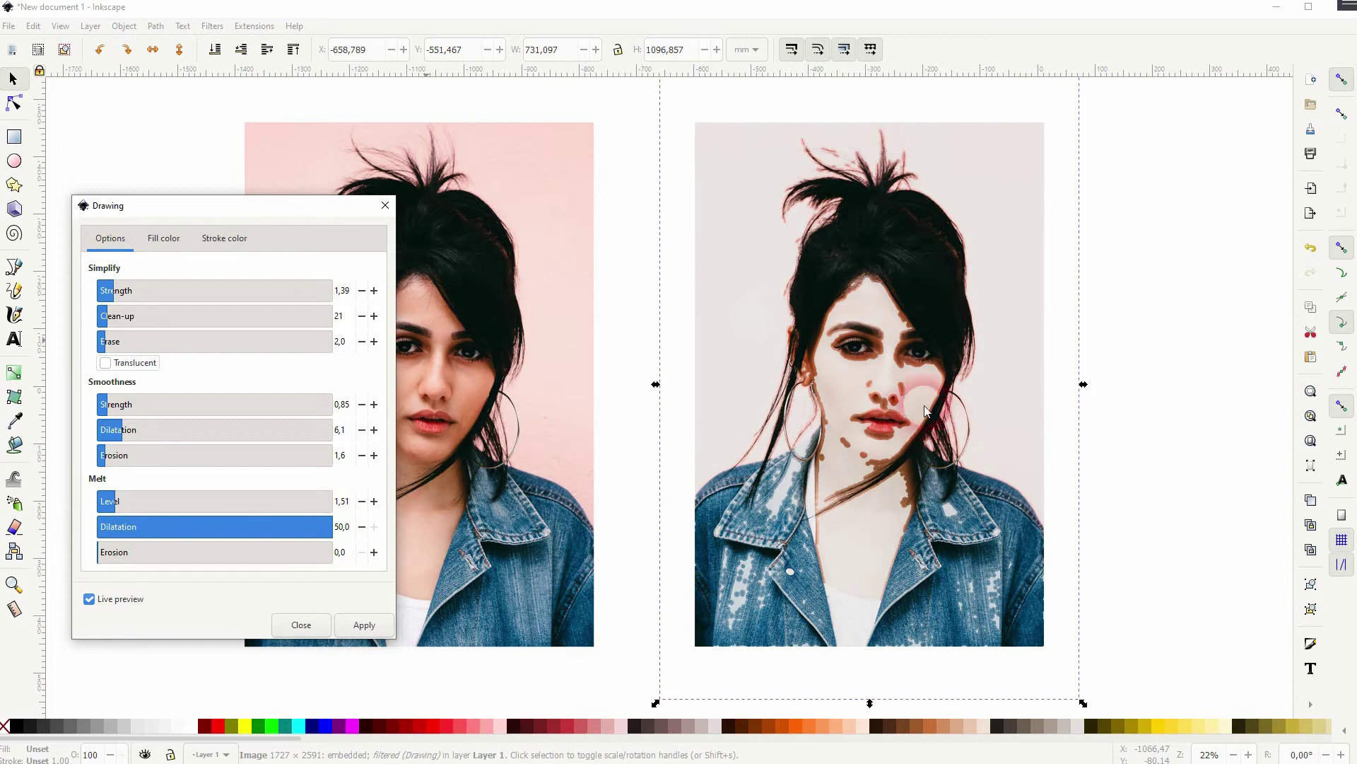
drag(137, 555, 106, 561)
click(115, 527)
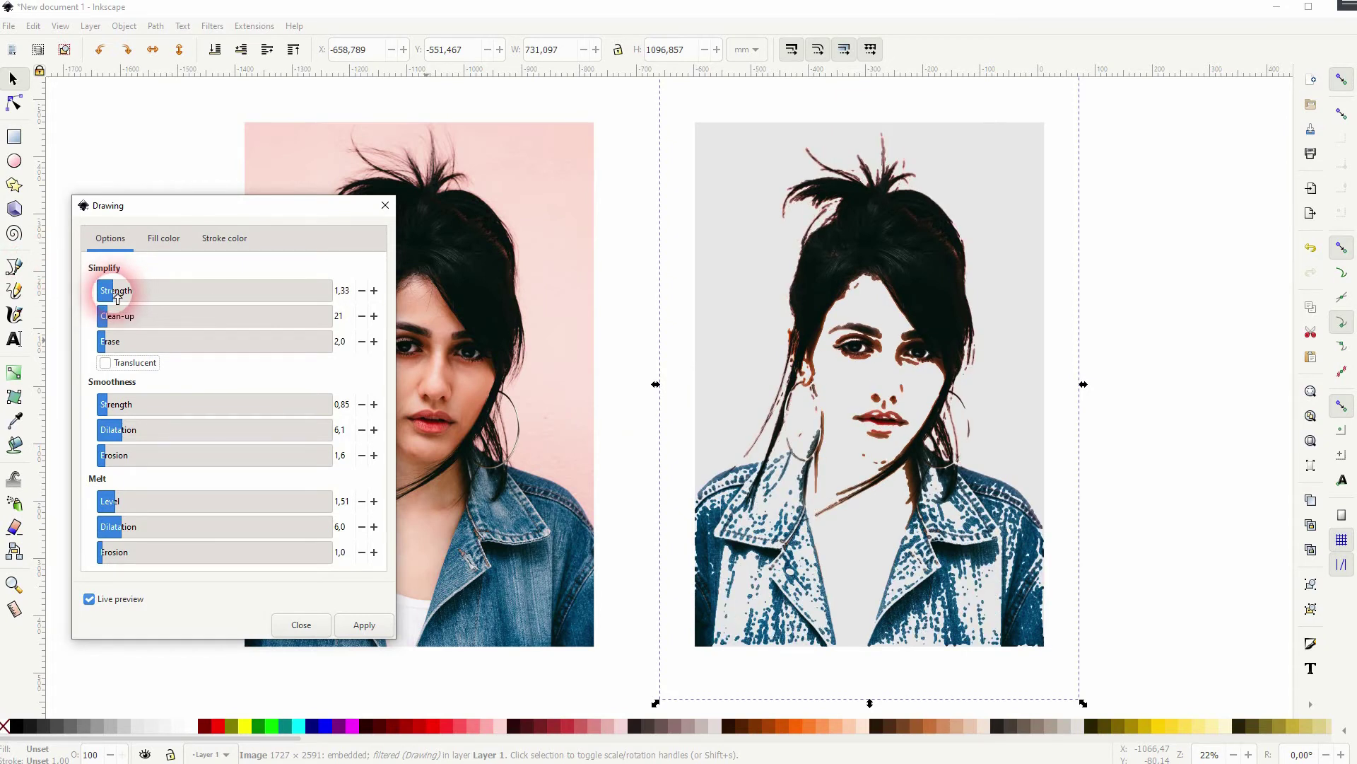
Set Simplify clean-up 22 and erase 1,1, and Smoothness strength 1,87, dilatation 6,9, erosion 1,5
mouse_move(106, 315)
mouse_down()
mouse_move(197, 322)
mouse_move(92, 321)
mouse_move(107, 324)
mouse_up()
click(104, 343)
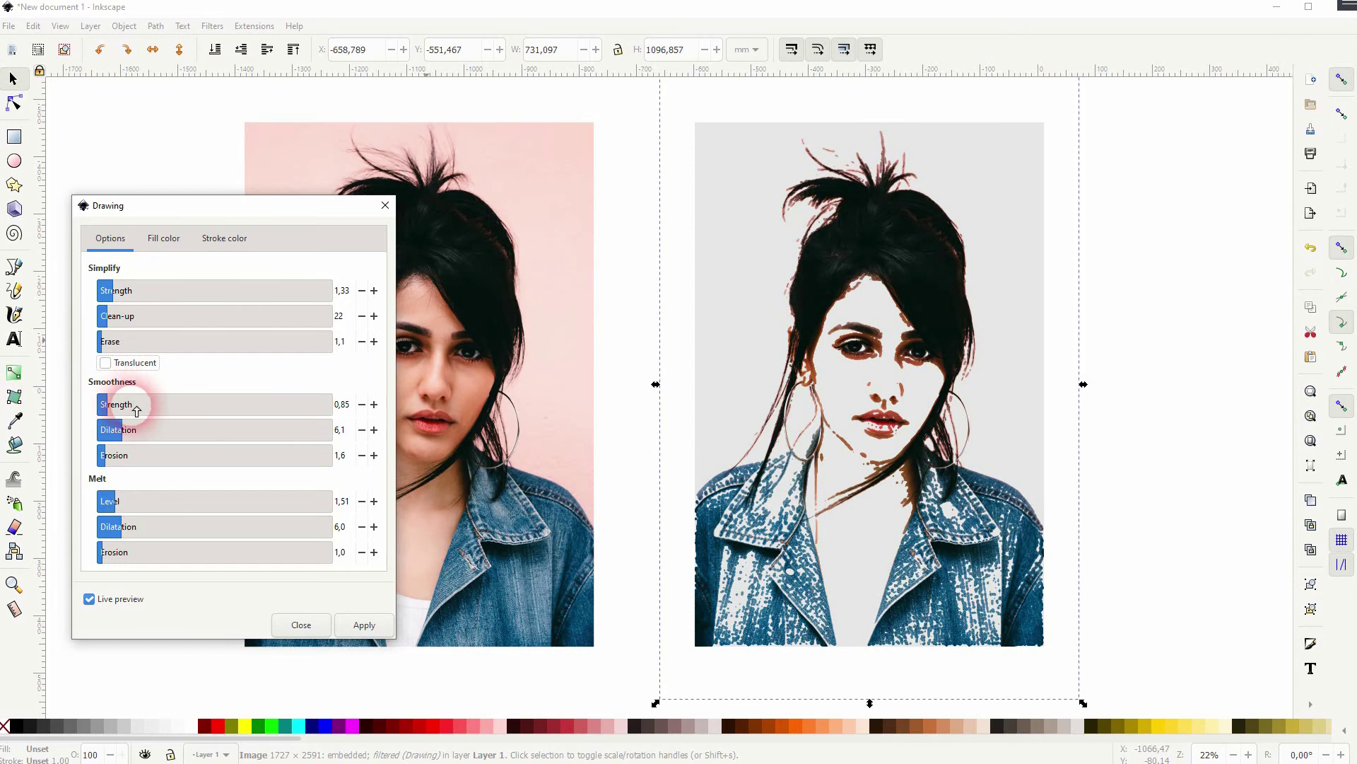
drag(137, 403, 788, 426)
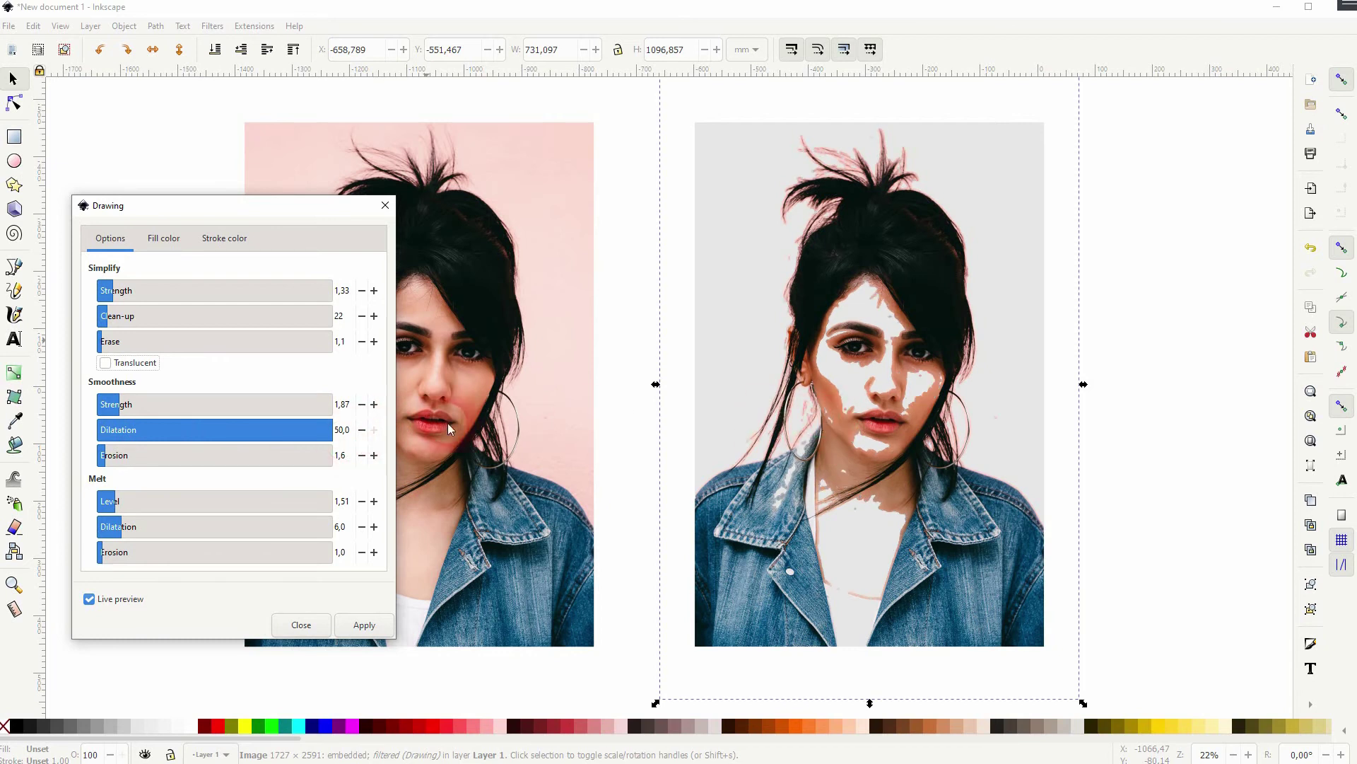
drag(448, 428, 140, 437)
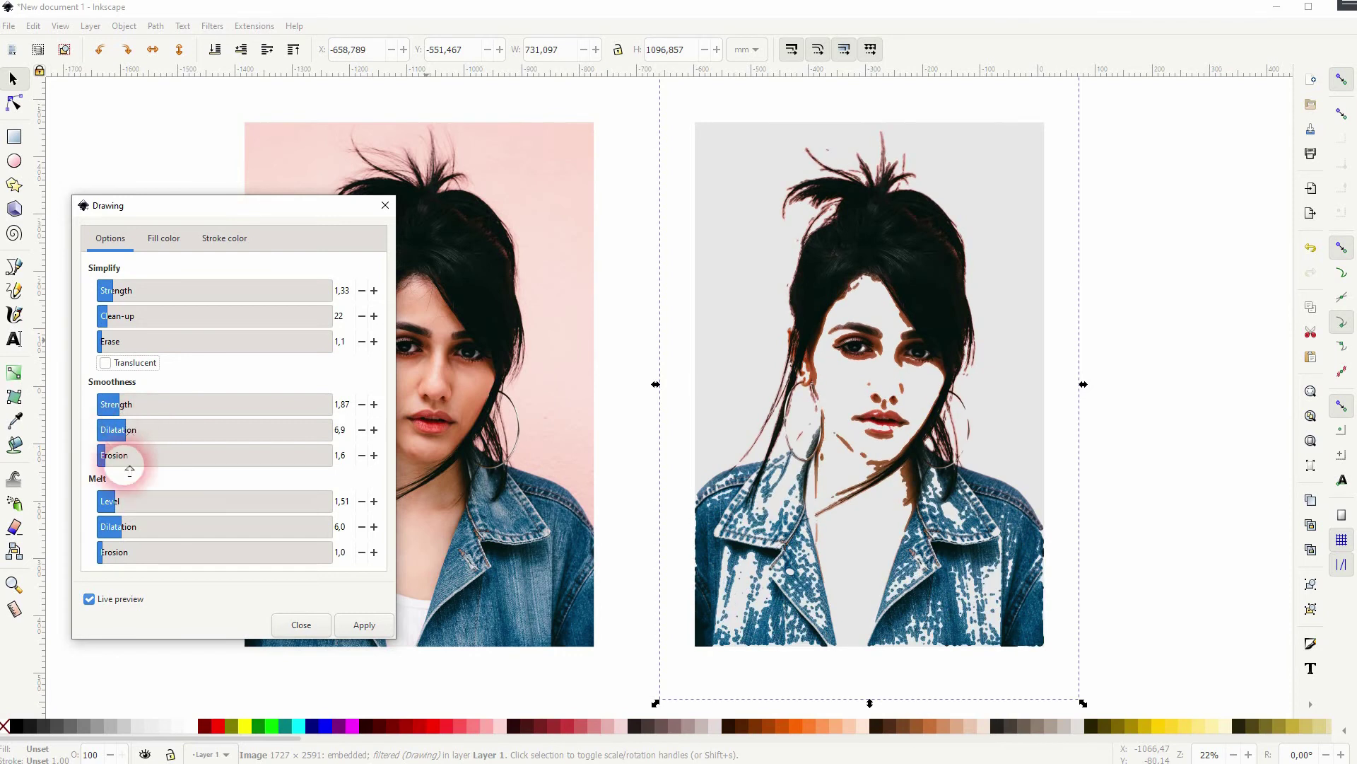
drag(106, 460, 163, 462)
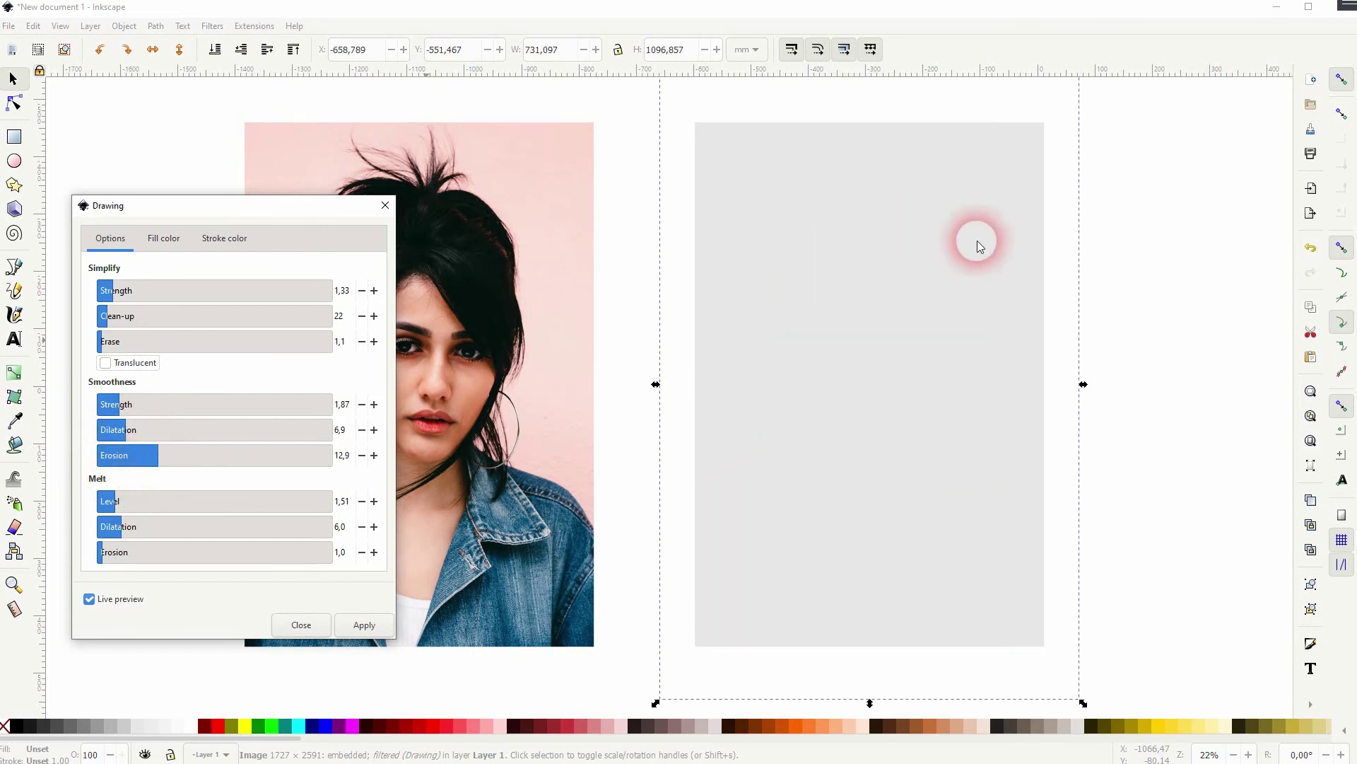
click(115, 458)
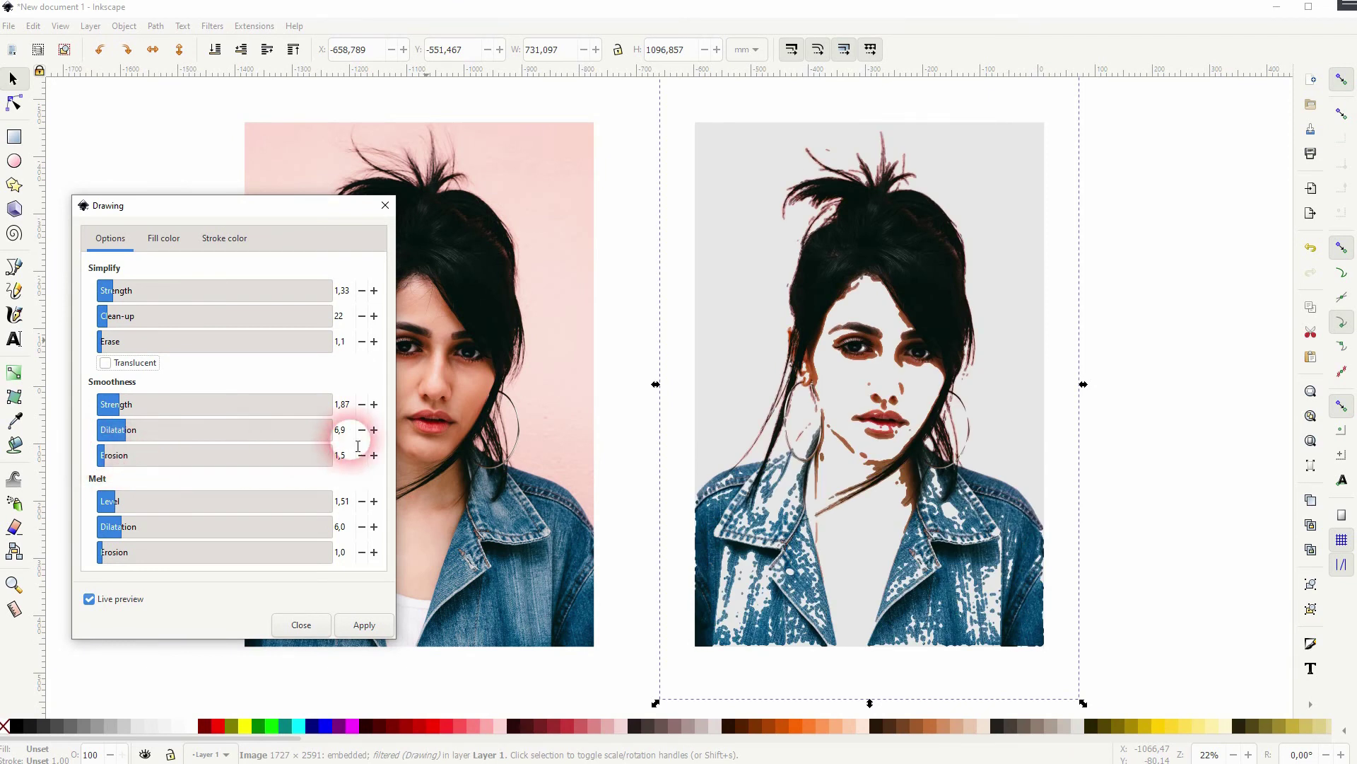
Apply the Drawing filter to the duplicate, turn off Live preview and close the dialog
click(361, 626)
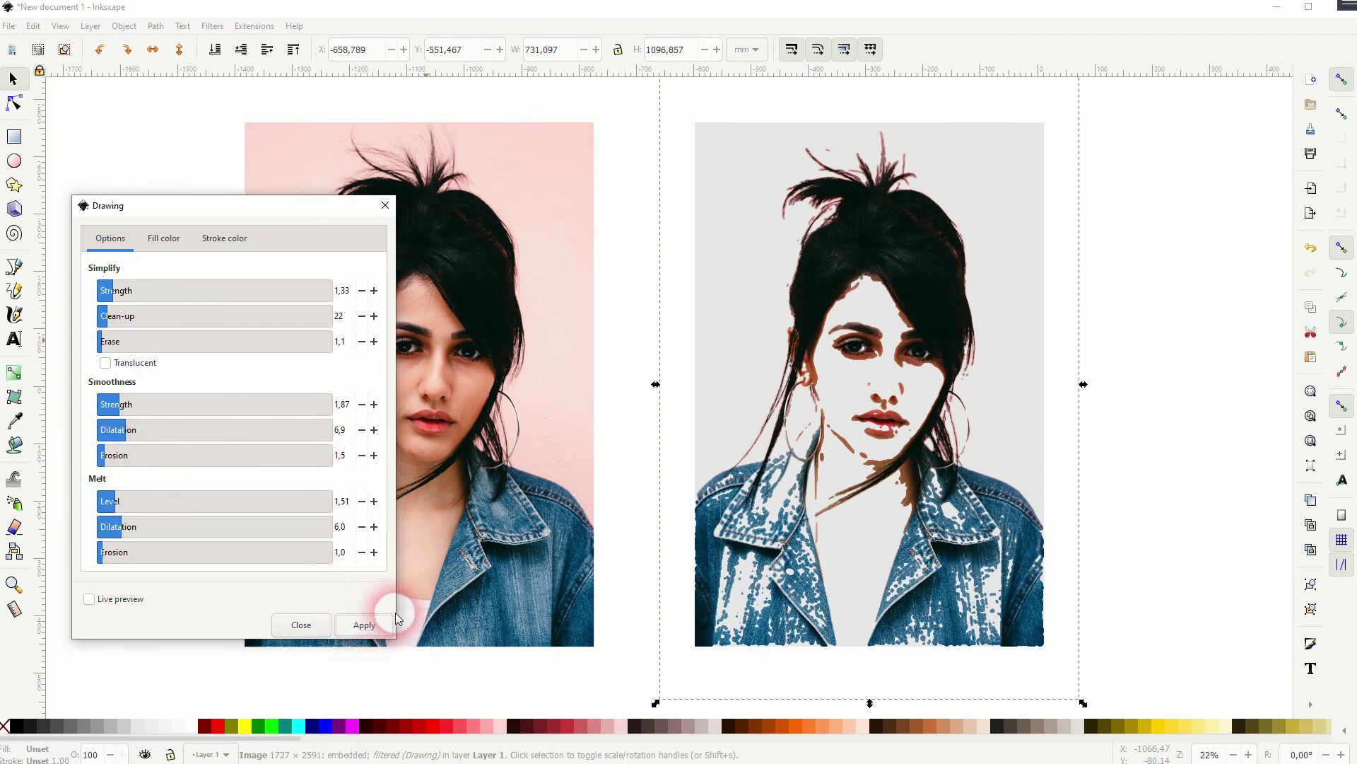
click(117, 599)
click(90, 599)
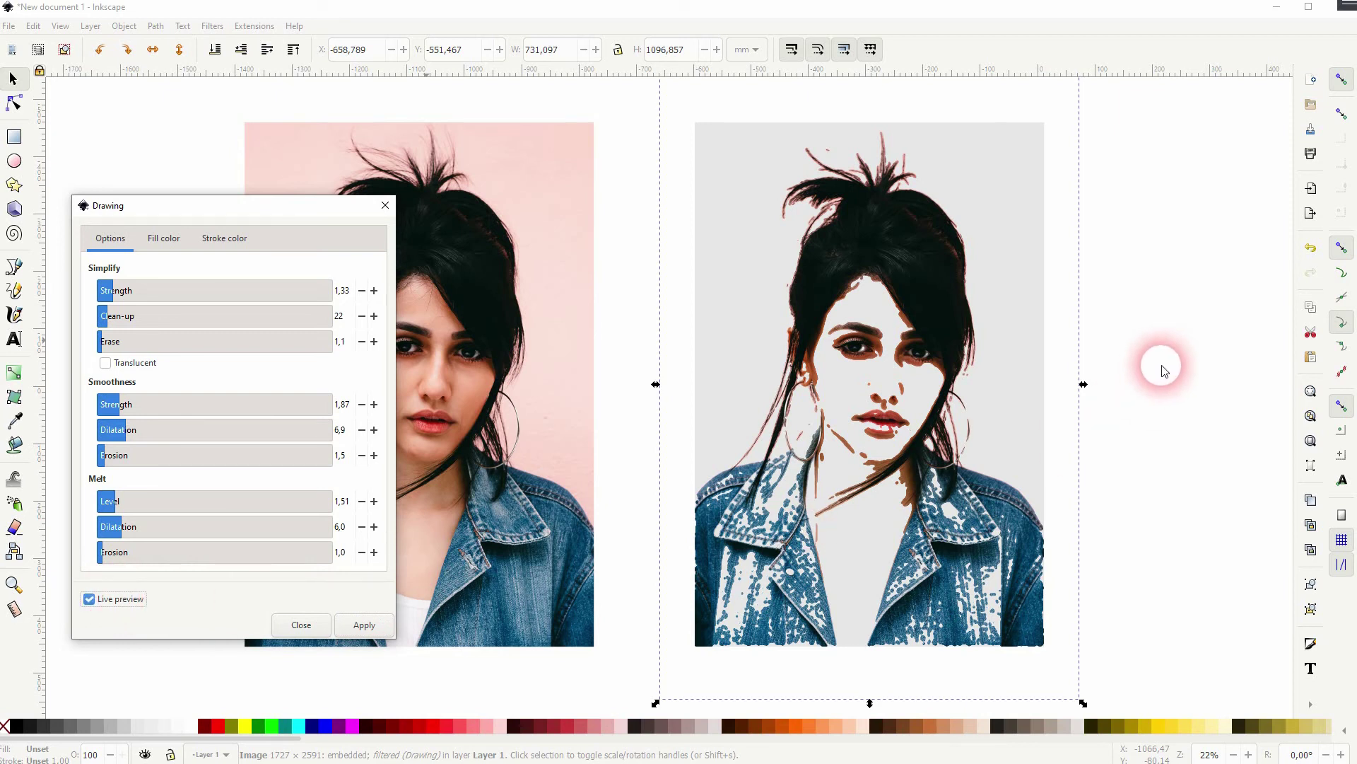
click(116, 599)
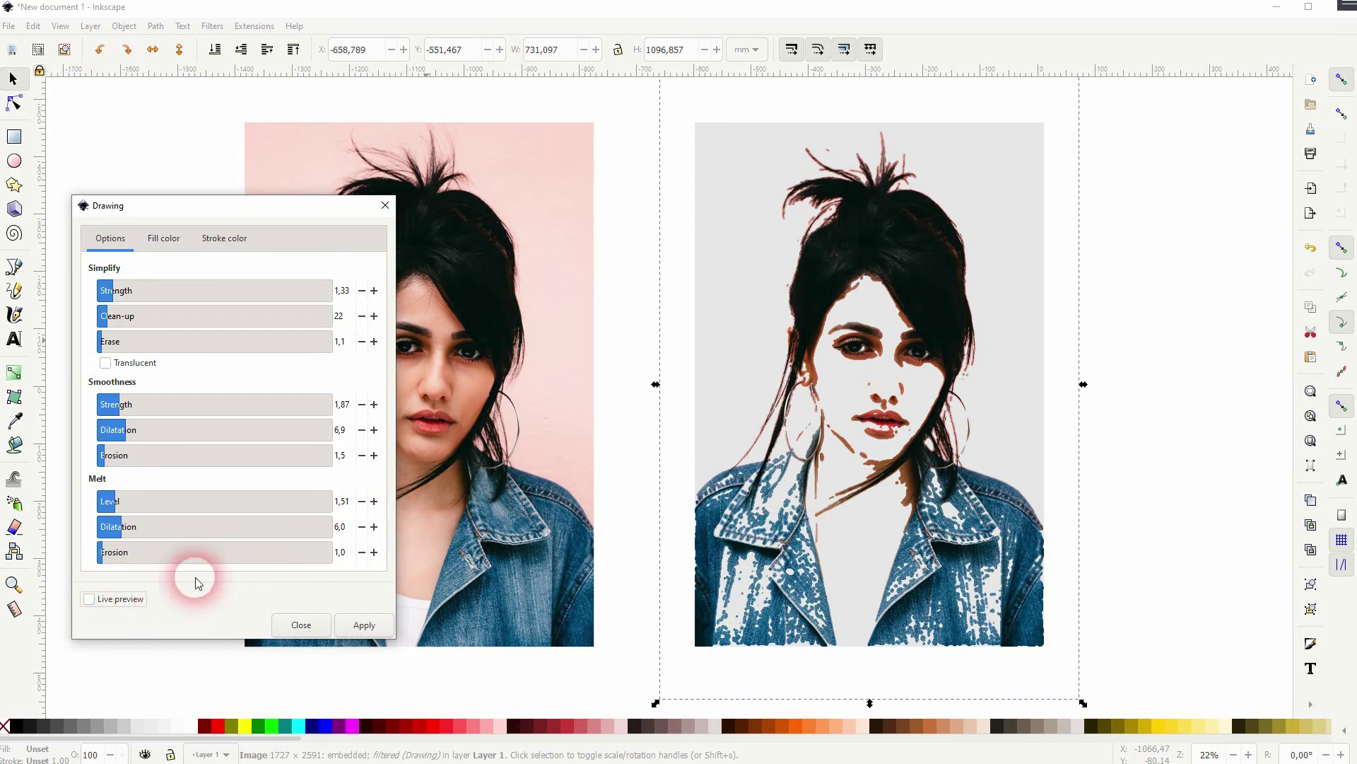
click(383, 206)
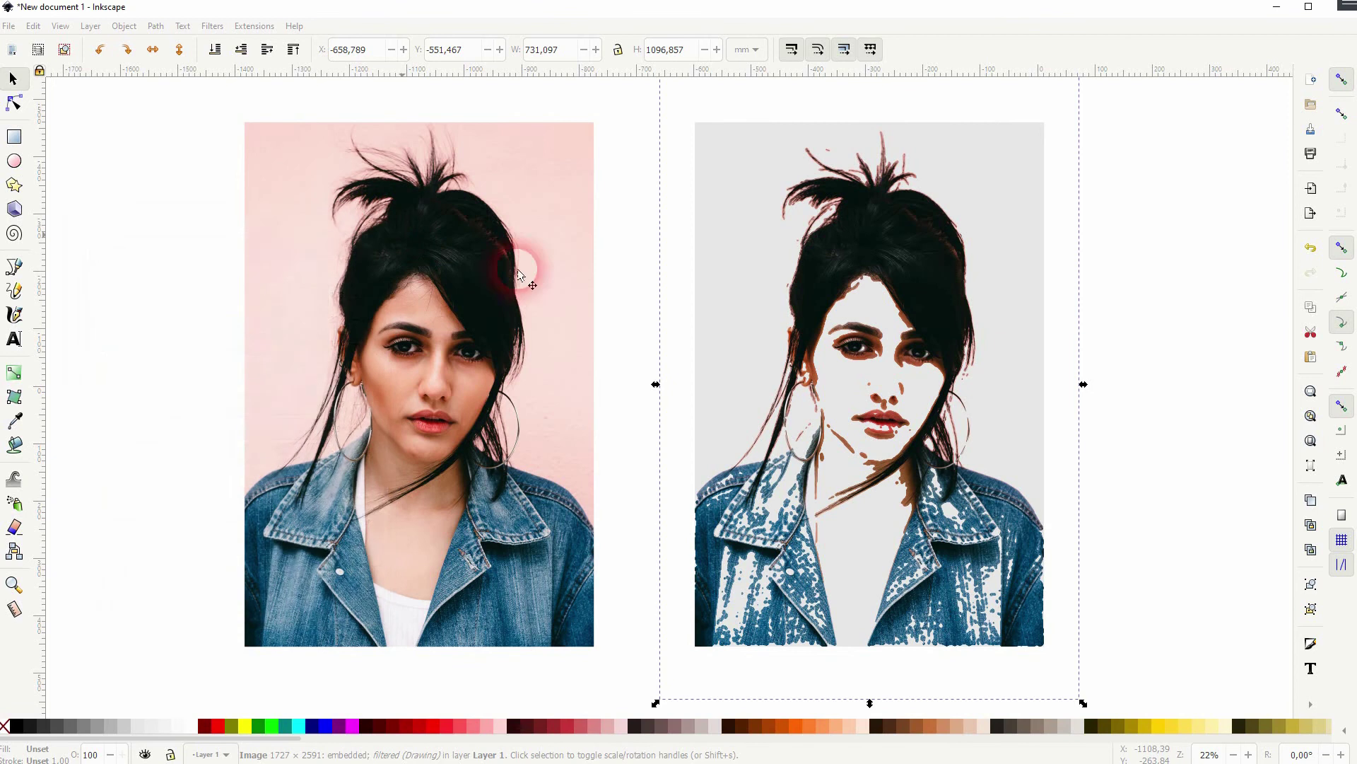
Select the sketched duplicate and look at Export PNG Image in the File menu without exporting
click(1155, 393)
click(897, 381)
click(8, 25)
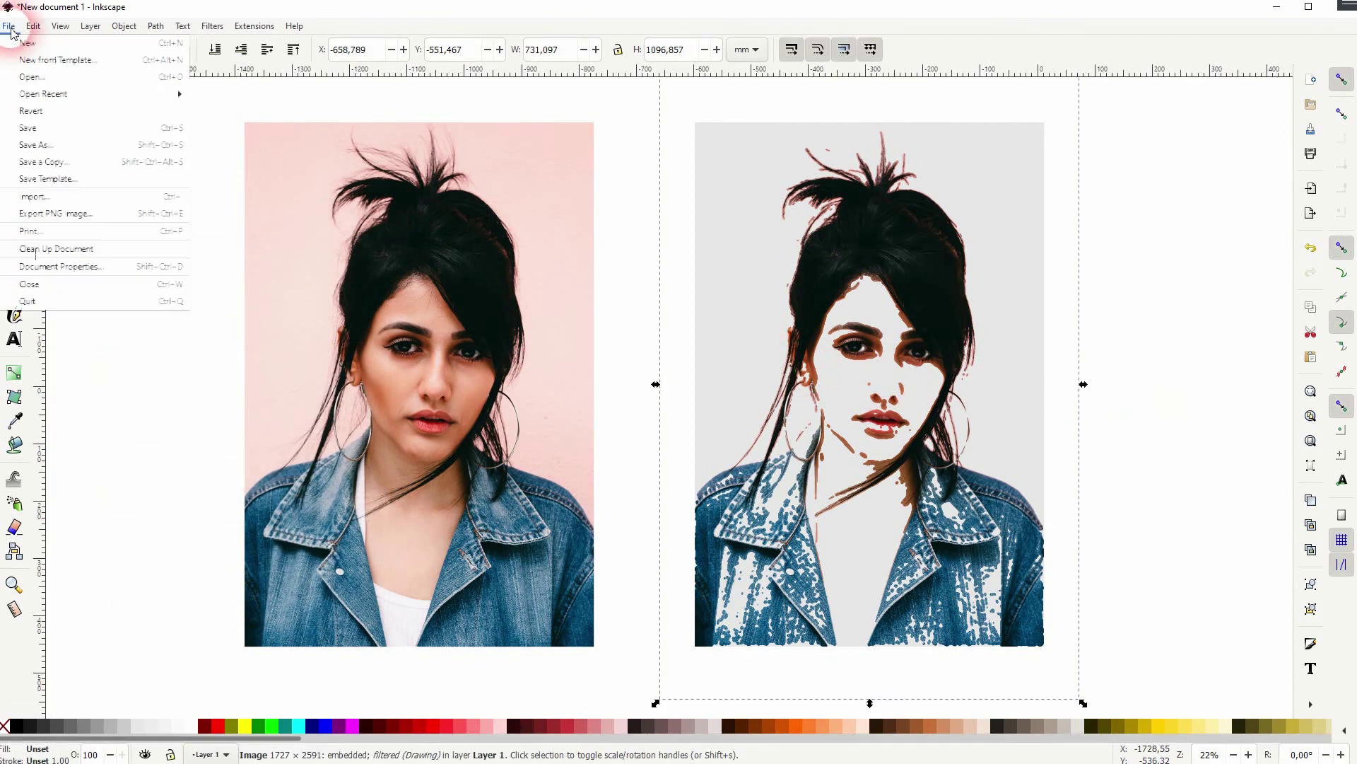
click(67, 236)
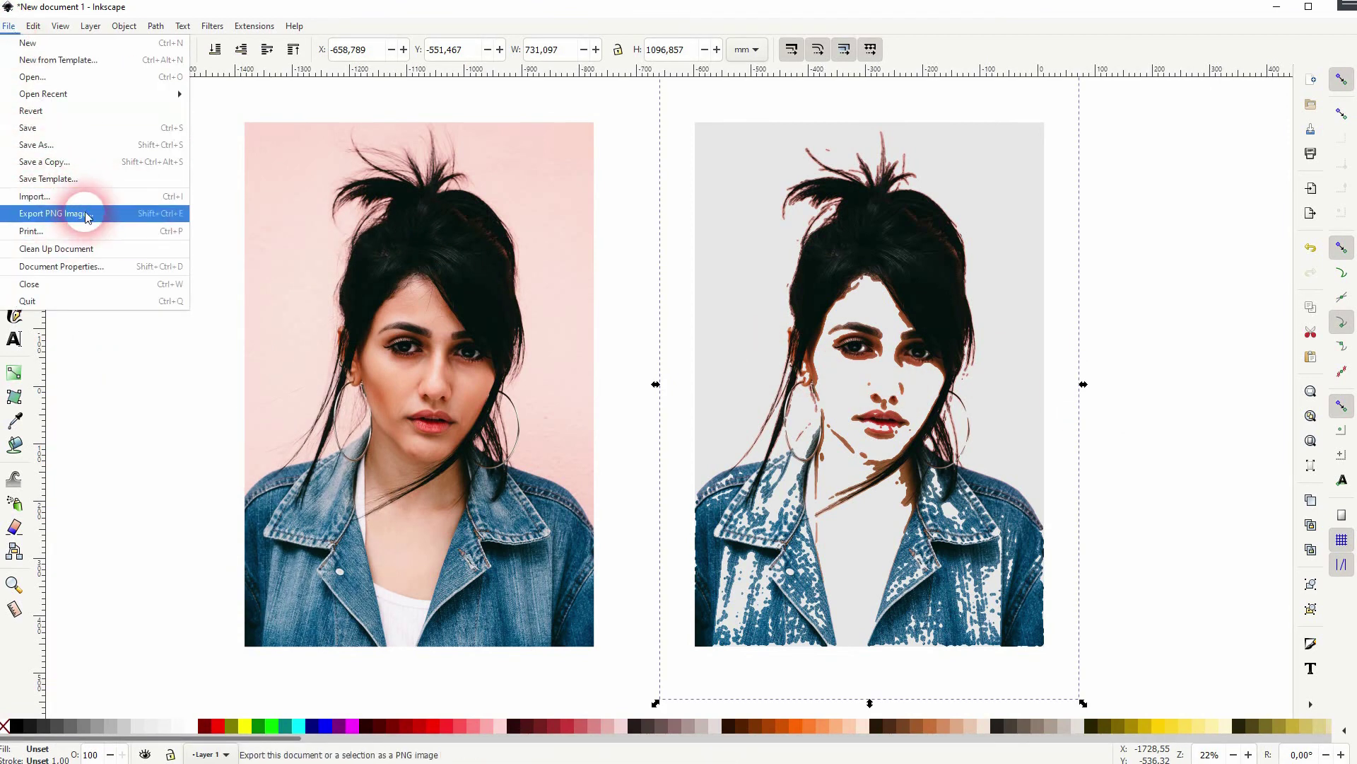
click(71, 213)
click(1140, 382)
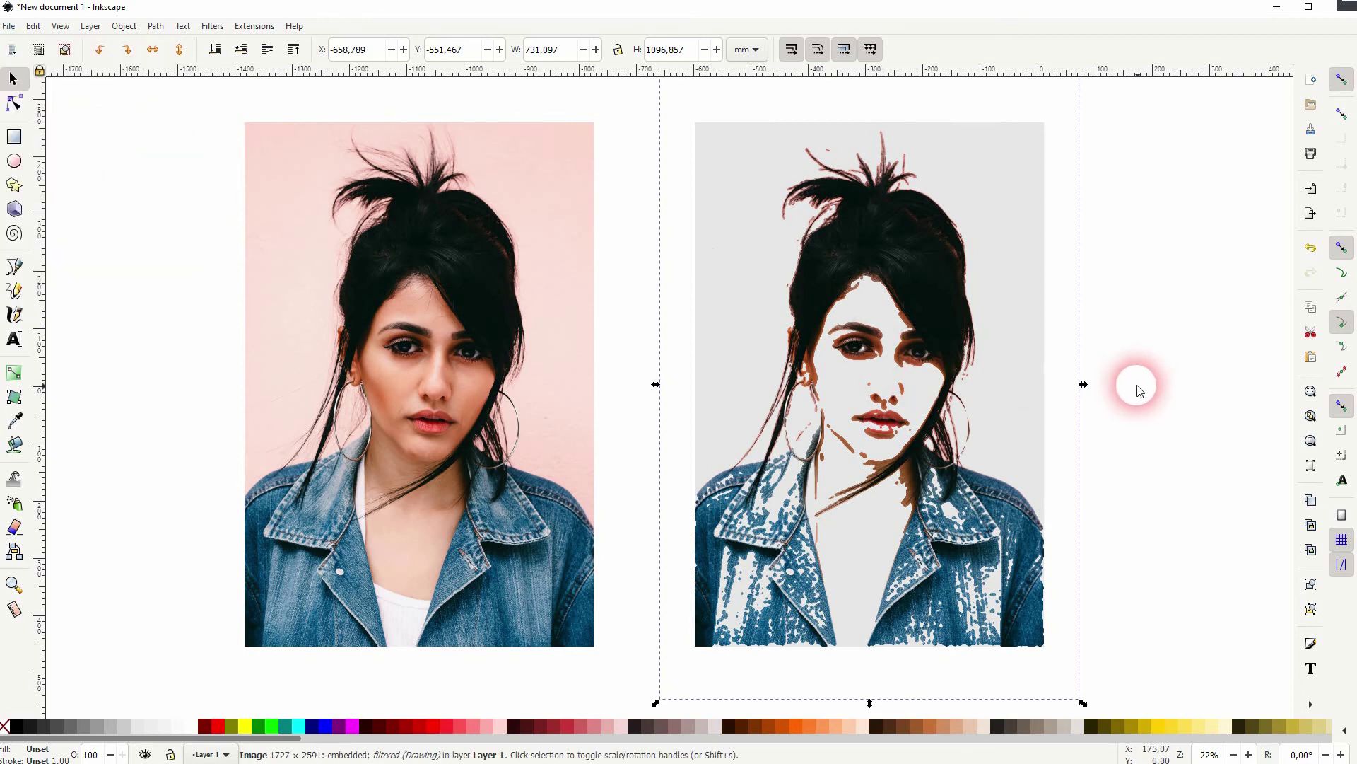
click(1054, 512)
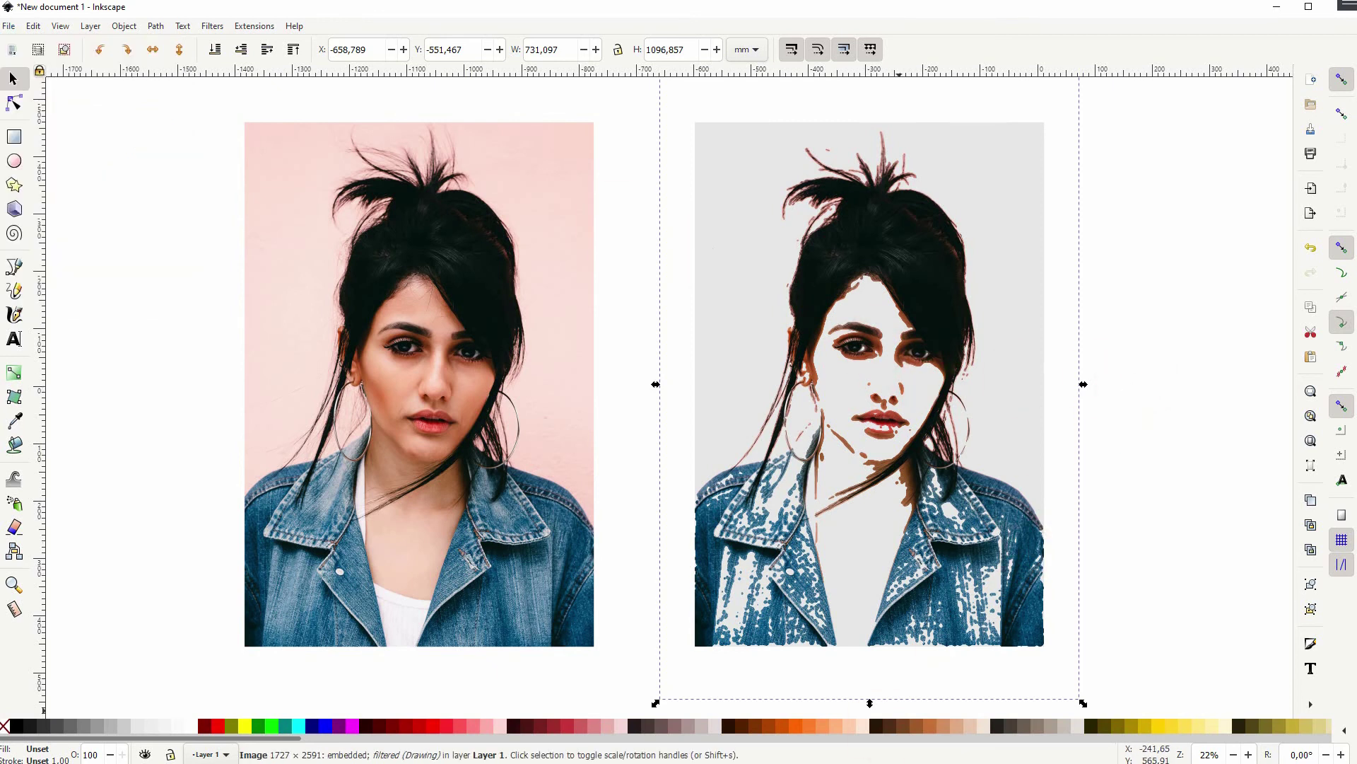